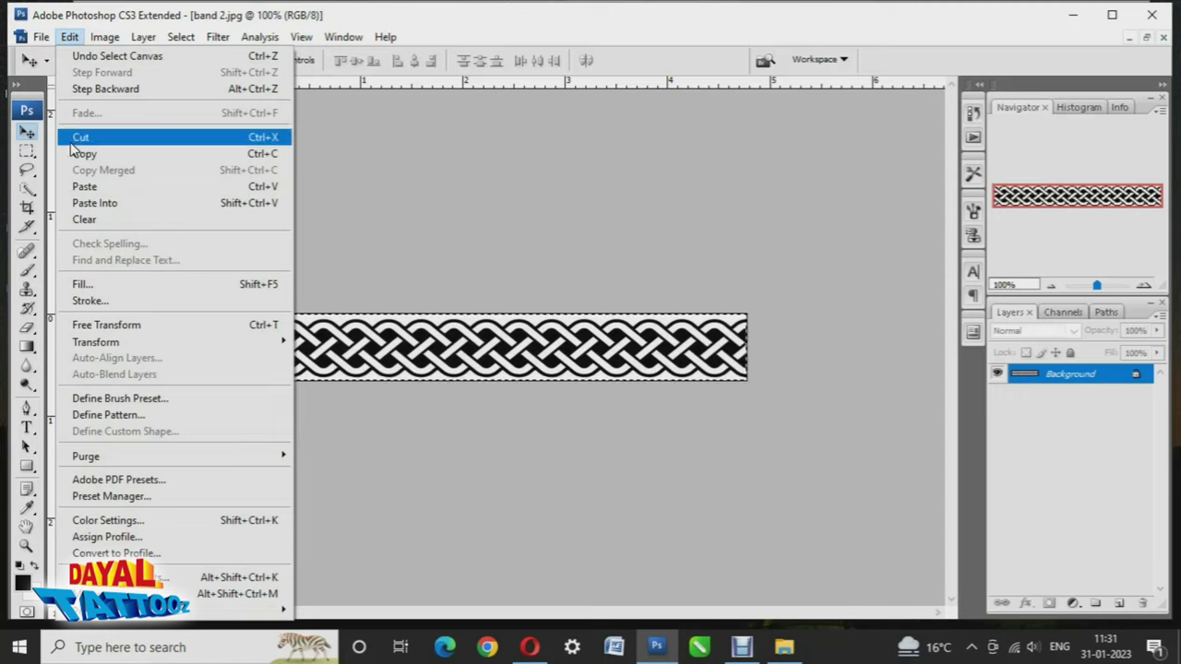
# Copy the selected knotwork band from band 2.jpg and paste it into a new blank portrait page
pyautogui.click(70, 153)
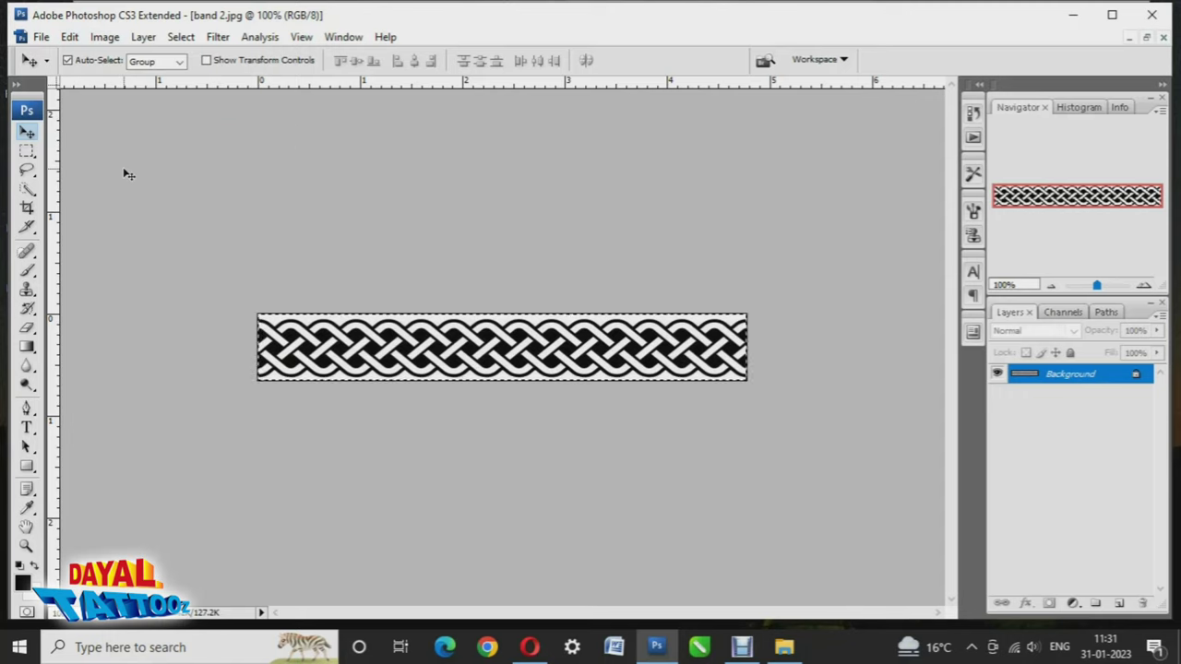
pyautogui.hotkey('ctrl', 'alt', 'n')
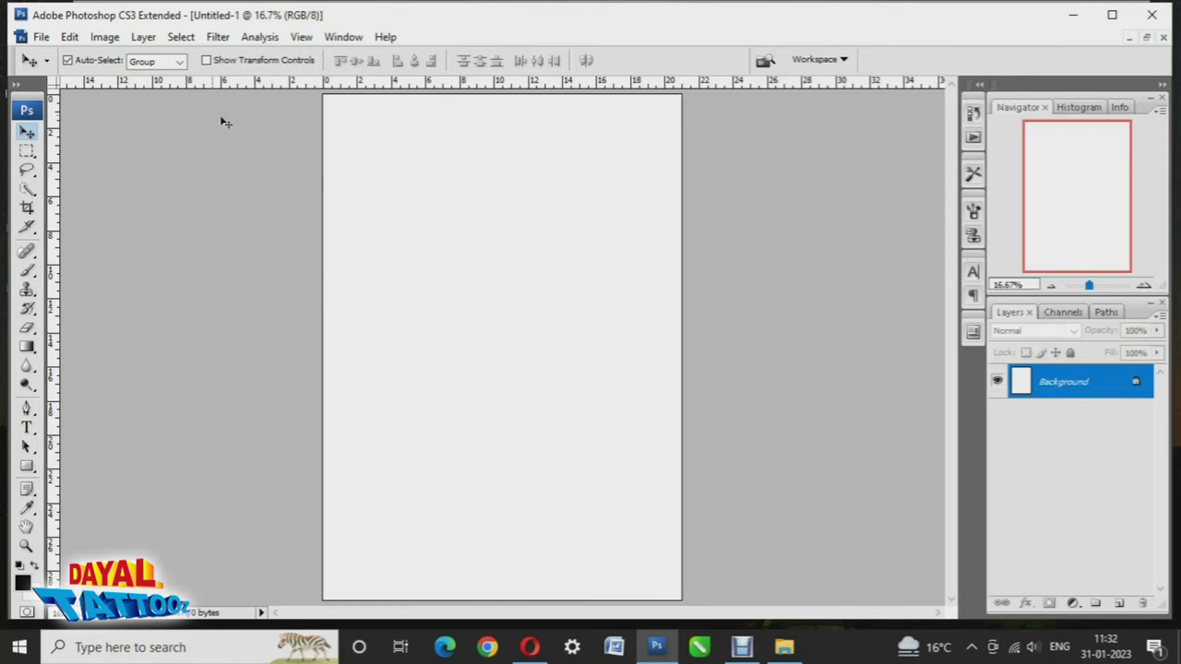
pyautogui.click(69, 38)
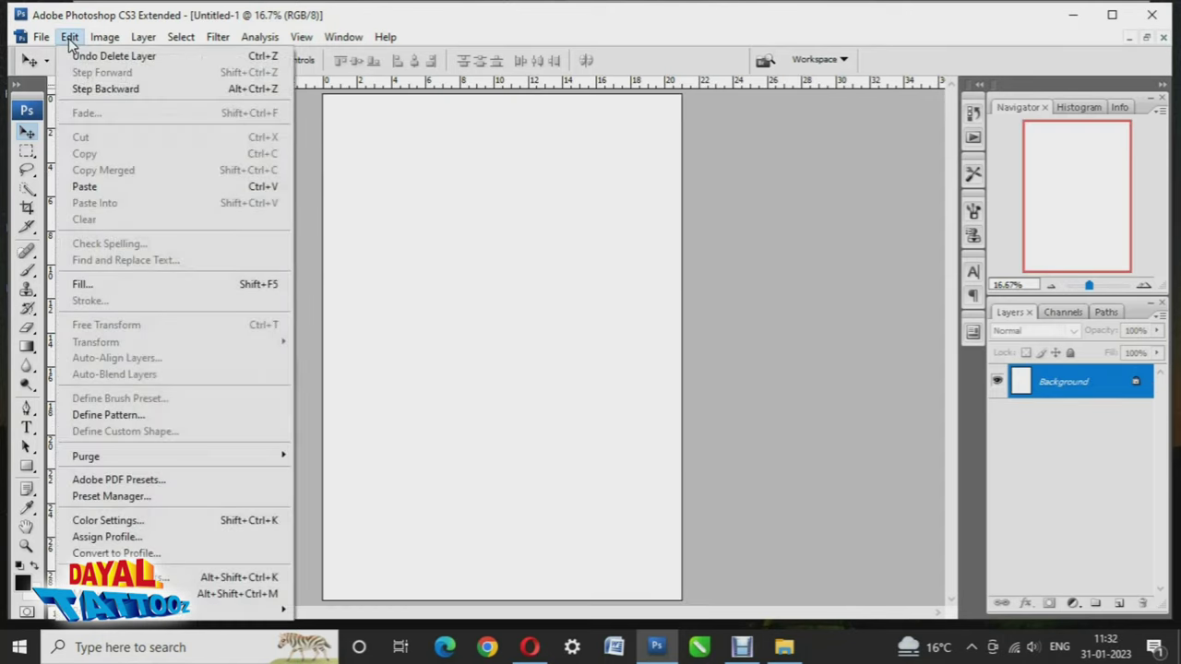
pyautogui.click(84, 187)
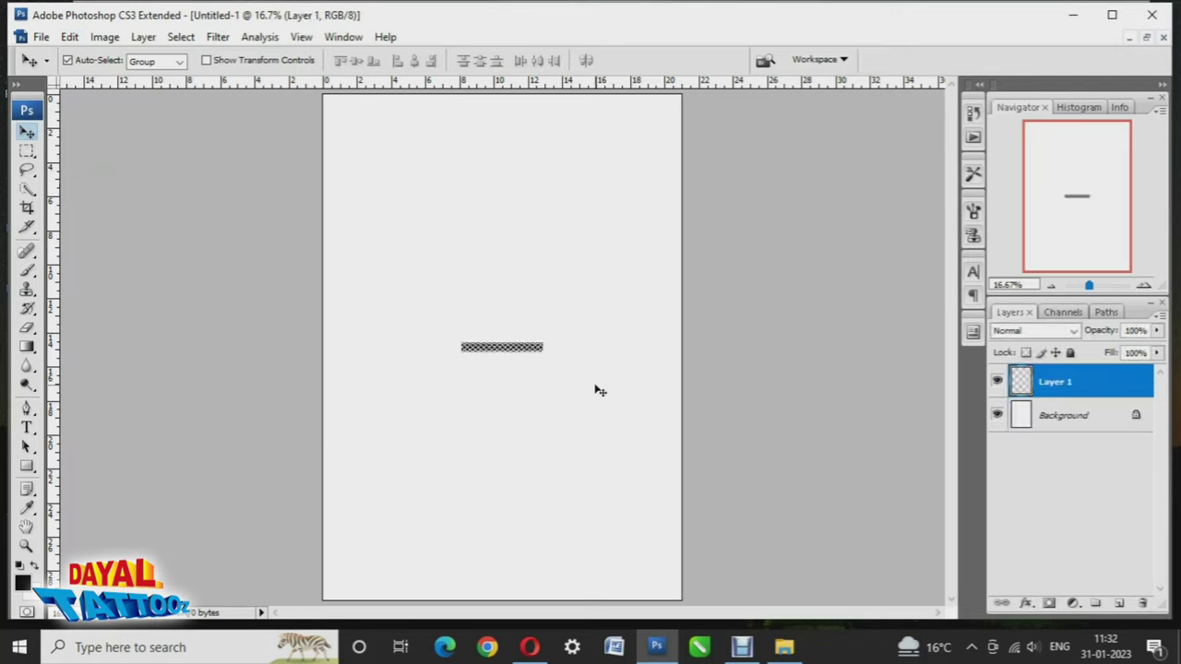
# Free-transform the pasted band, enlarging it proportionally to about 432% and rotating it 90° counterclockwise
pyautogui.hotkey('ctrl', 't')
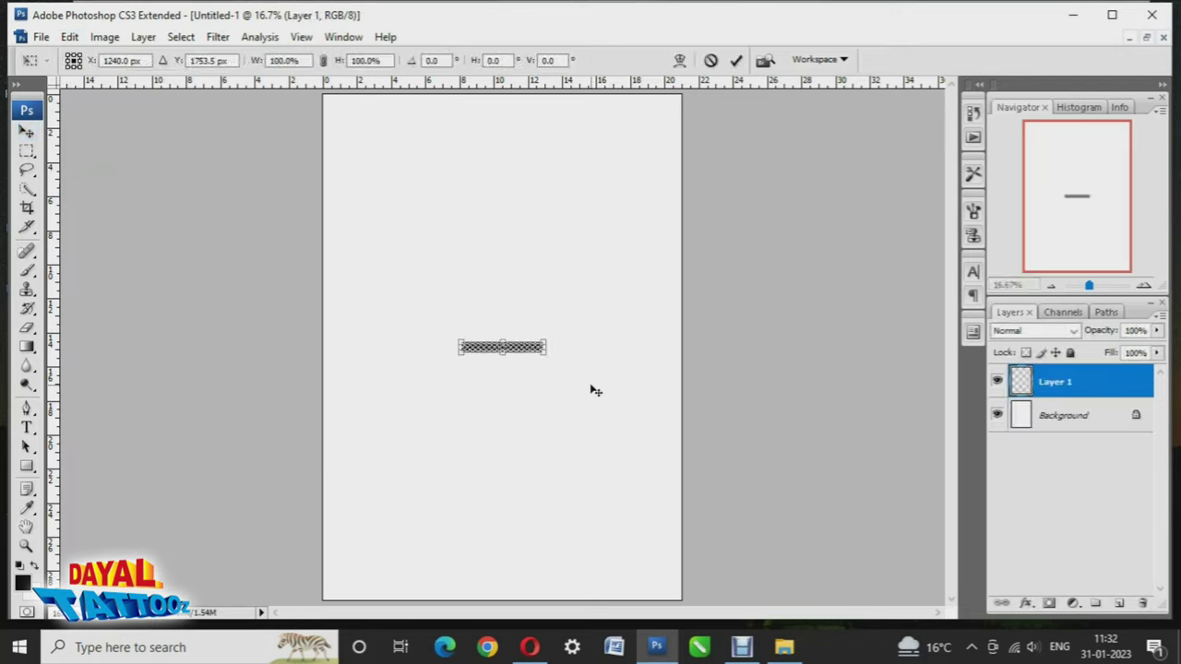
pyautogui.moveTo(547, 356); pyautogui.dragTo(772, 498)
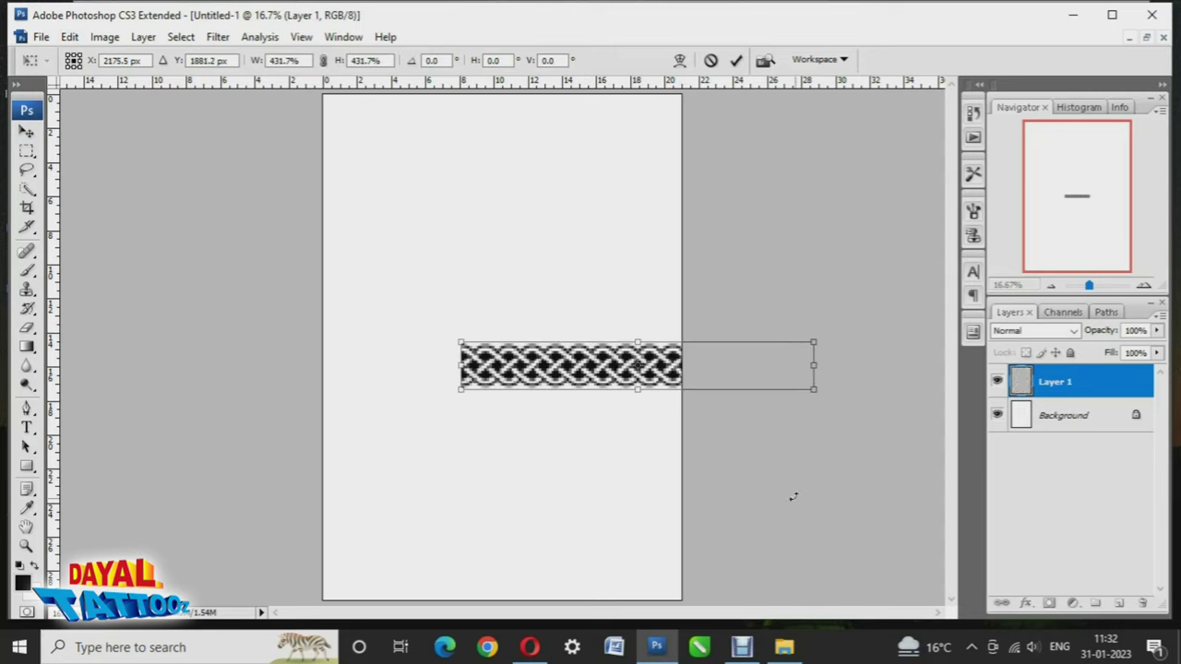
pyautogui.moveTo(655, 362); pyautogui.dragTo(539, 329)
pyautogui.rightClick(538, 329)
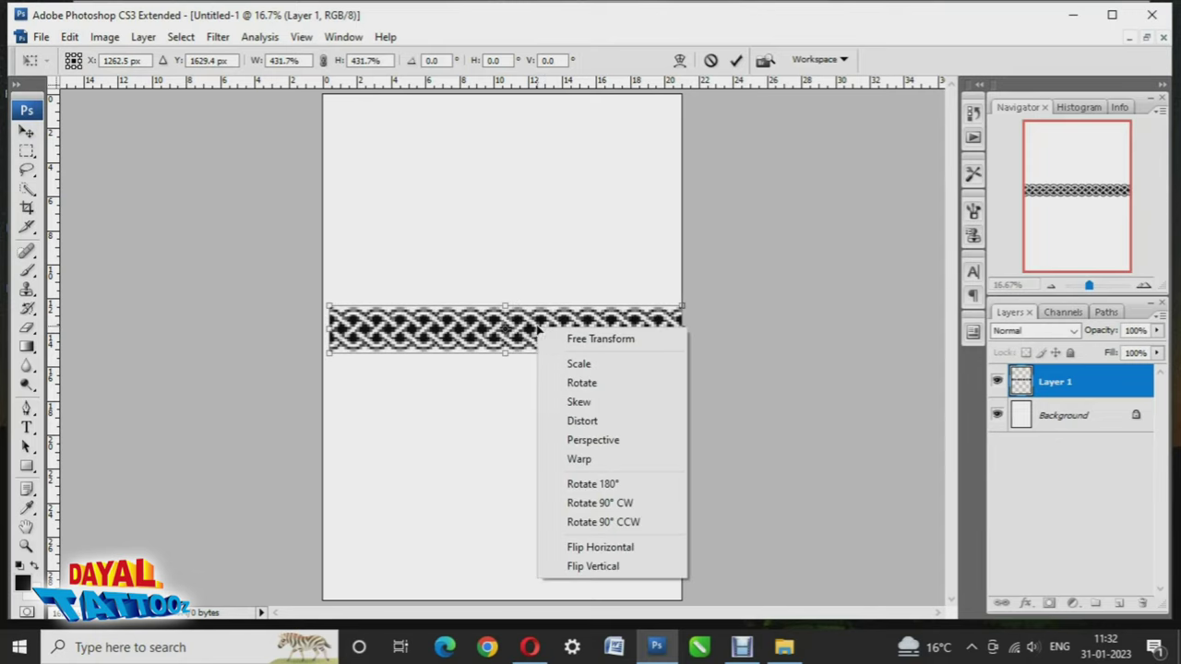
pyautogui.click(572, 522)
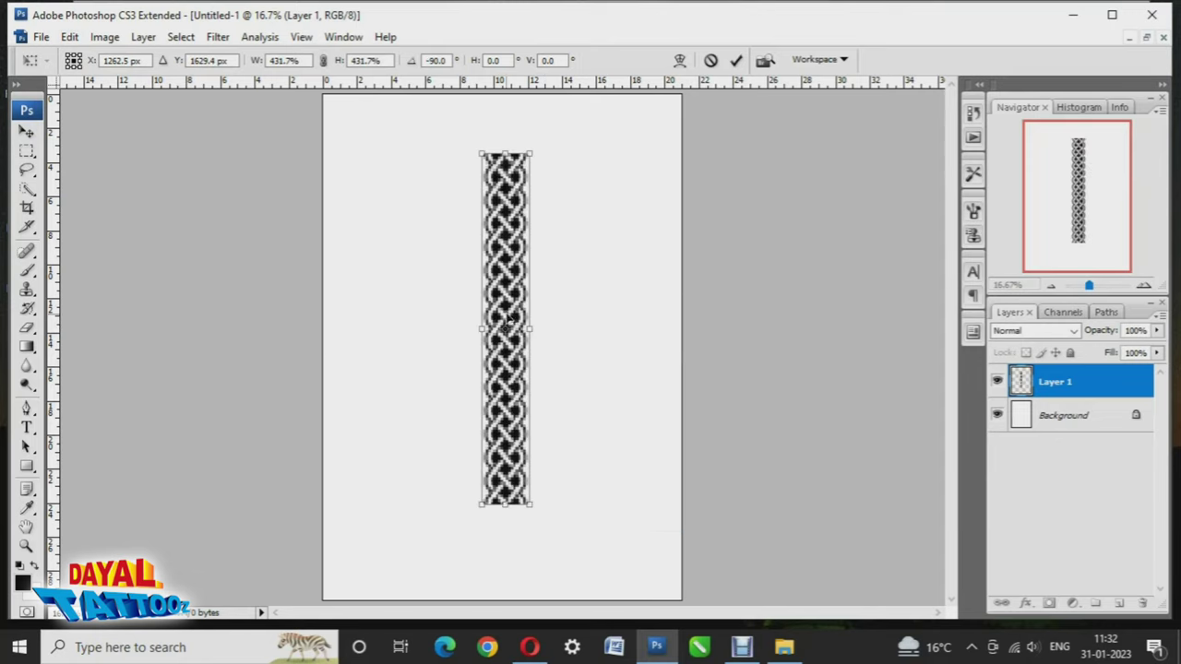
# Place the vertical band near the page's left edge, enlarge it to about 511%, and apply the transformation
pyautogui.moveTo(509, 320); pyautogui.dragTo(395, 326)
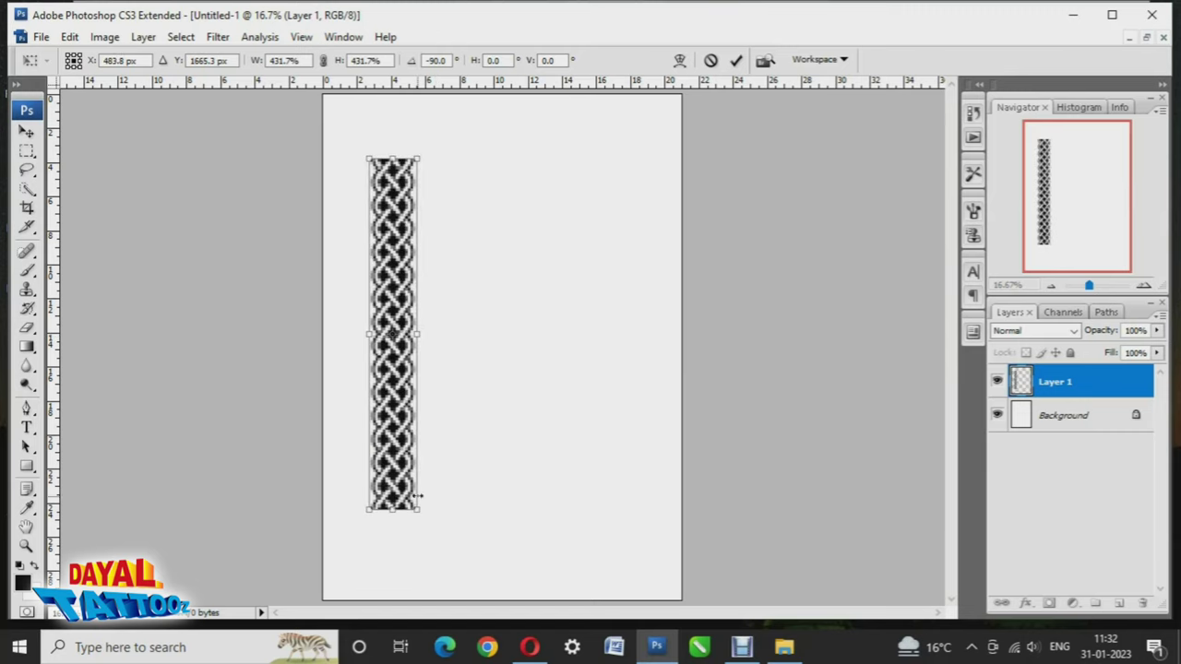
pyautogui.moveTo(418, 516); pyautogui.dragTo(446, 567)
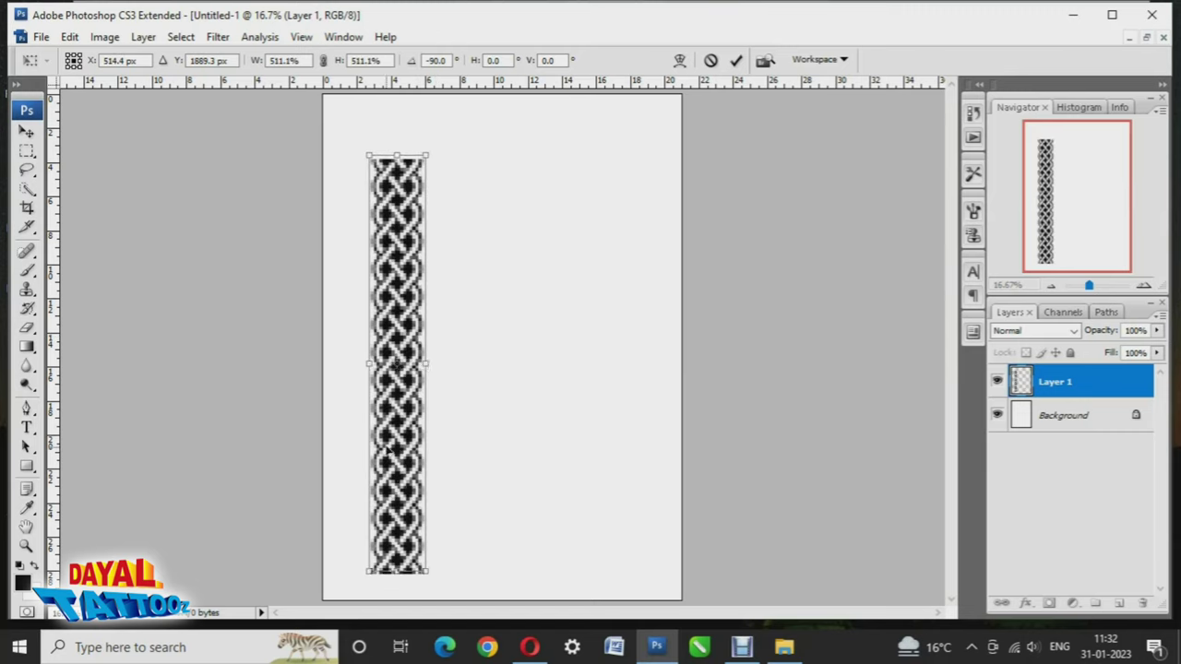
pyautogui.moveTo(385, 459); pyautogui.dragTo(379, 443)
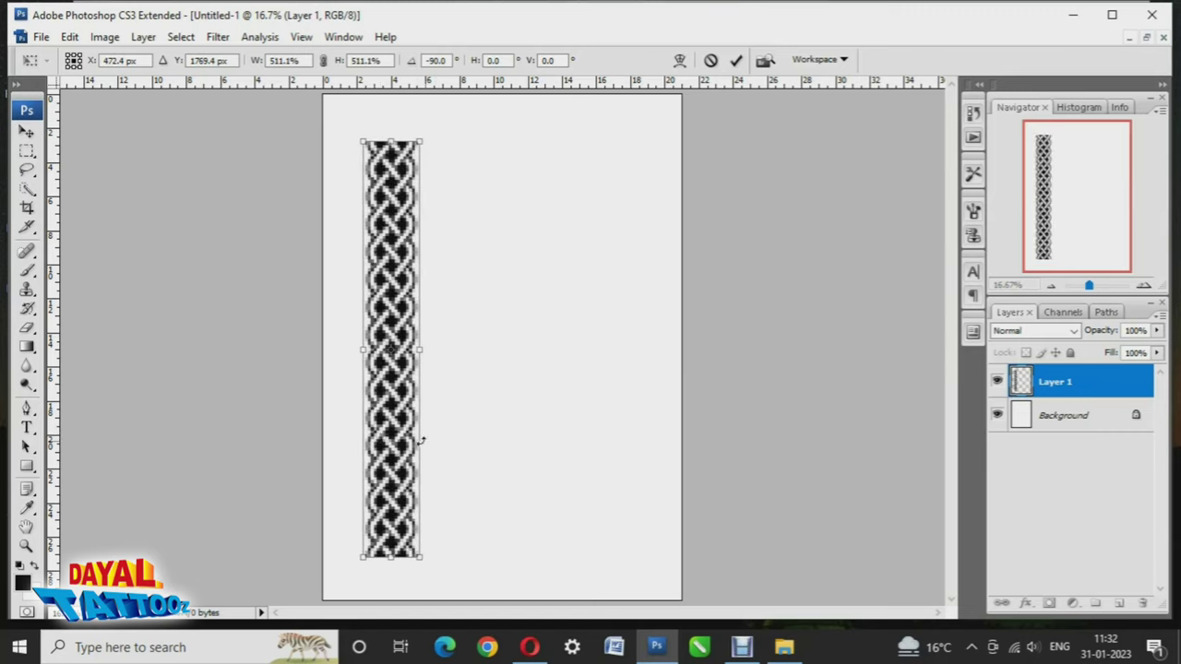
pyautogui.click(735, 60)
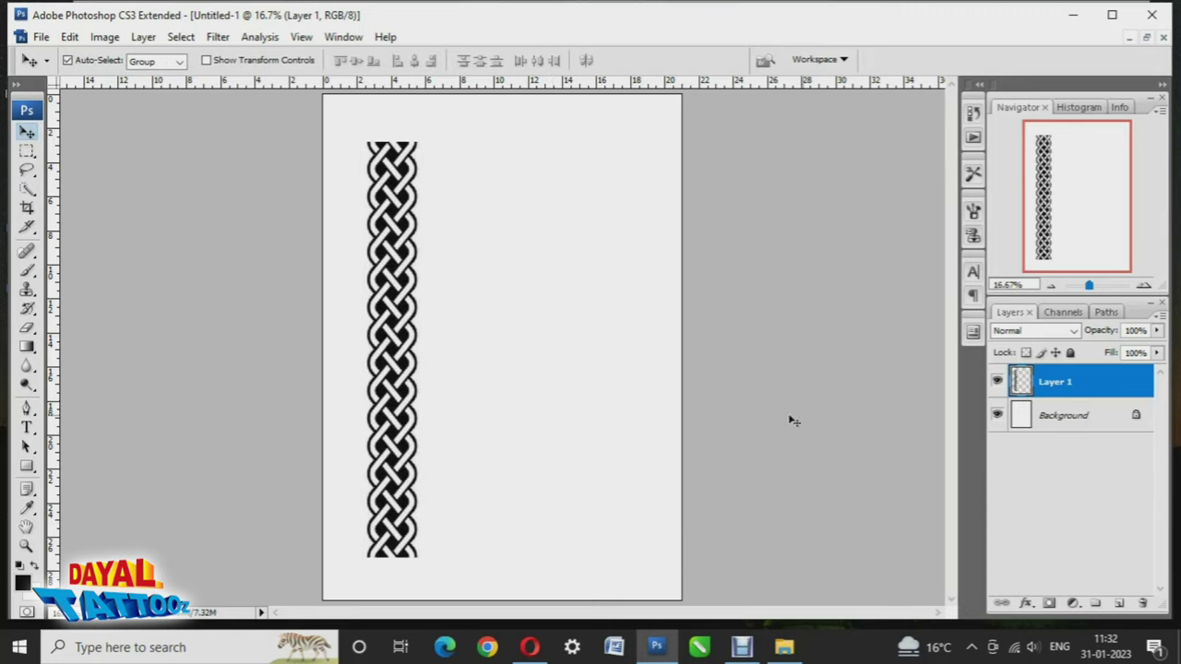
# Duplicate Layer 1 and place the copy beside the original band, near the middle of the page
pyautogui.rightClick(1051, 387)
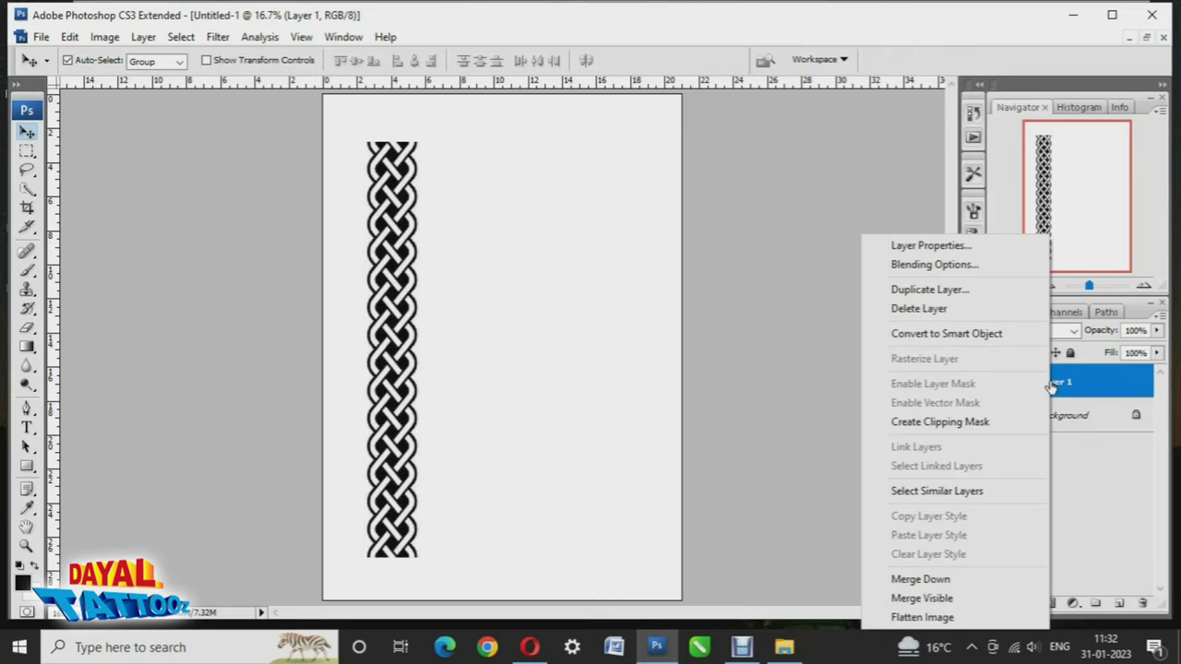
pyautogui.click(930, 290)
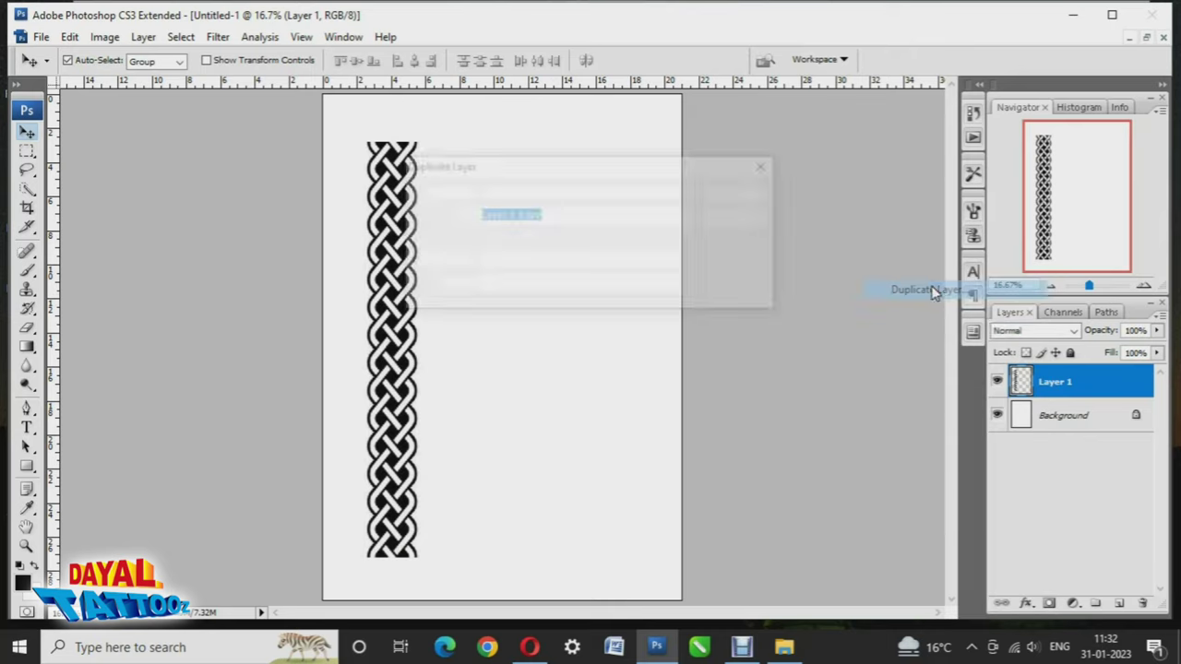
pyautogui.click(729, 199)
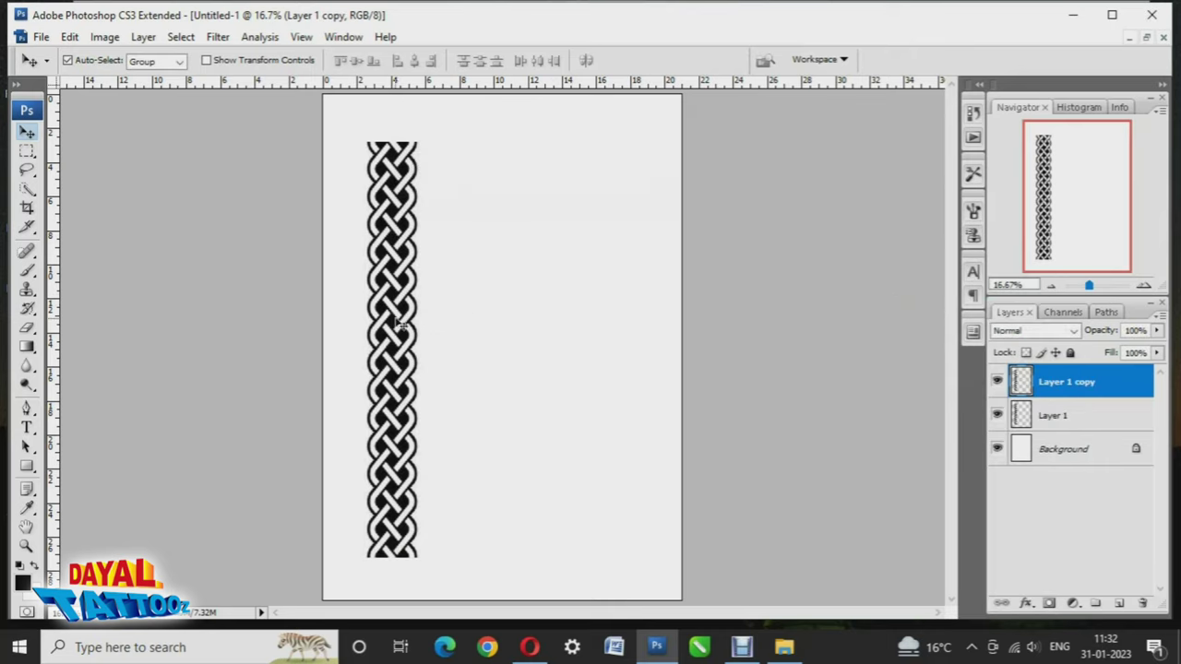
pyautogui.moveTo(392, 318); pyautogui.dragTo(491, 318)
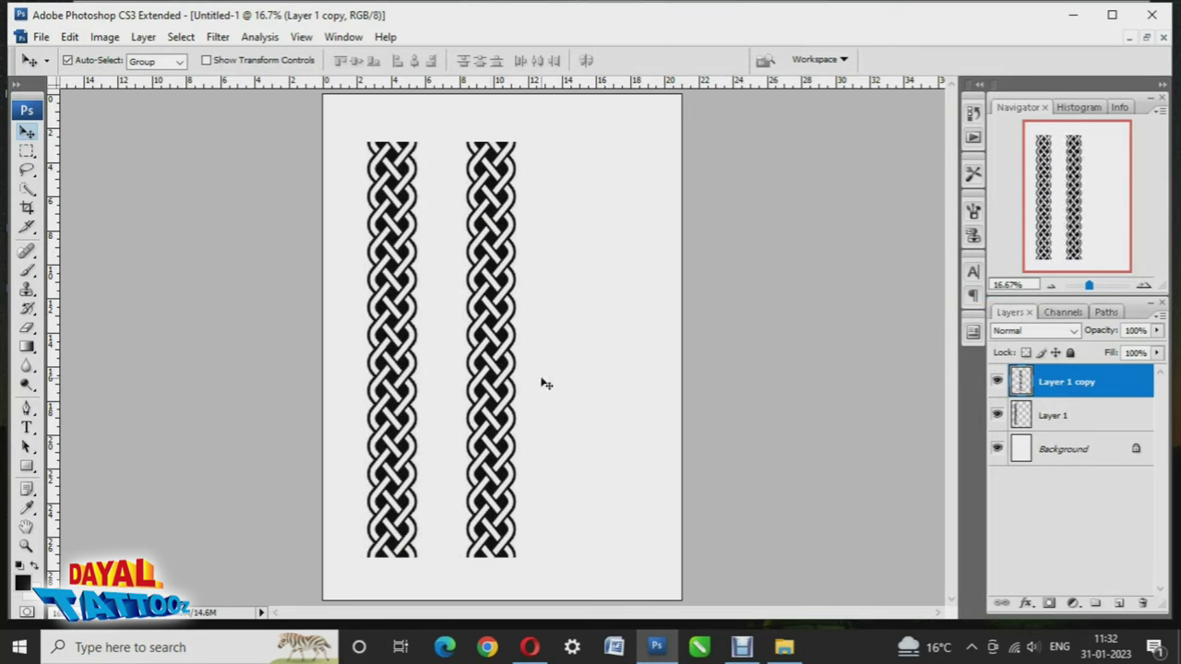
# Apply the Shear distortion filter to the copied band, bowing the curve's midpoint slightly to the right with Wrap Around
pyautogui.click(218, 38)
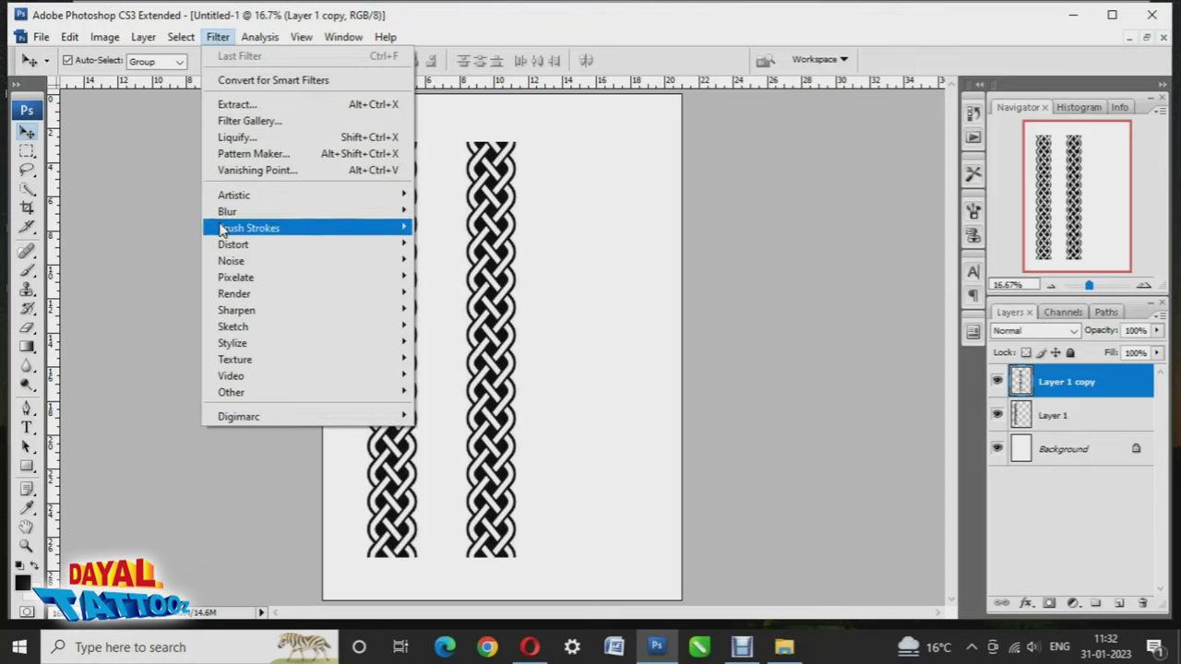
pyautogui.moveTo(225, 248)
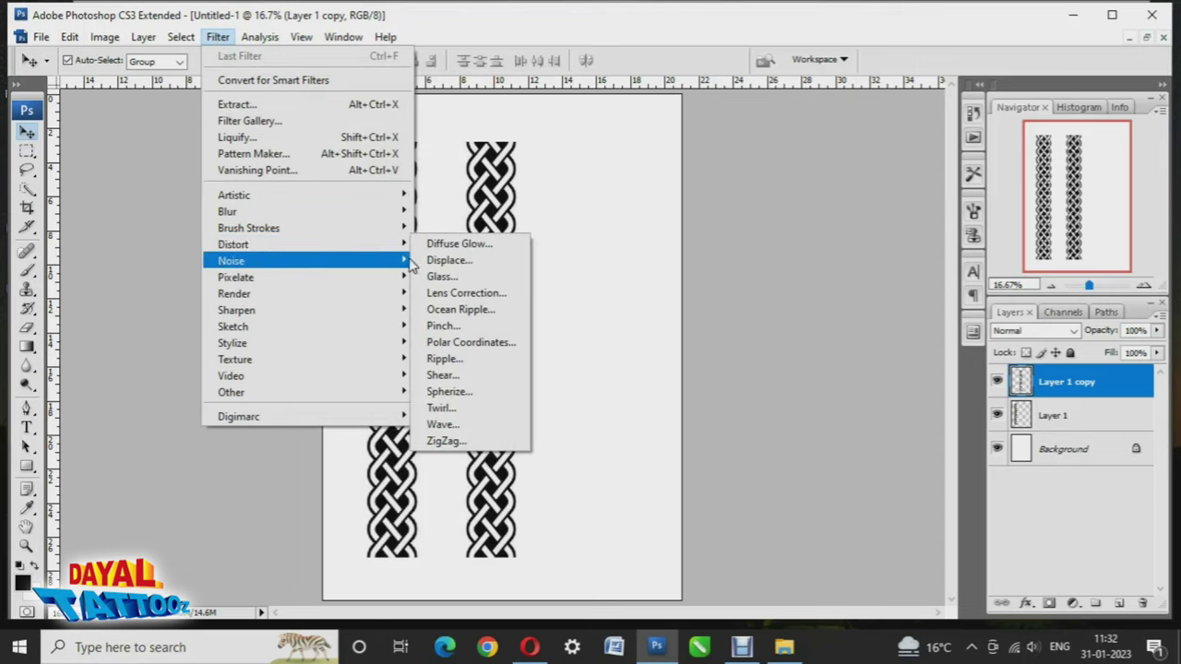
pyautogui.click(451, 378)
pyautogui.moveTo(594, 116); pyautogui.dragTo(816, 136)
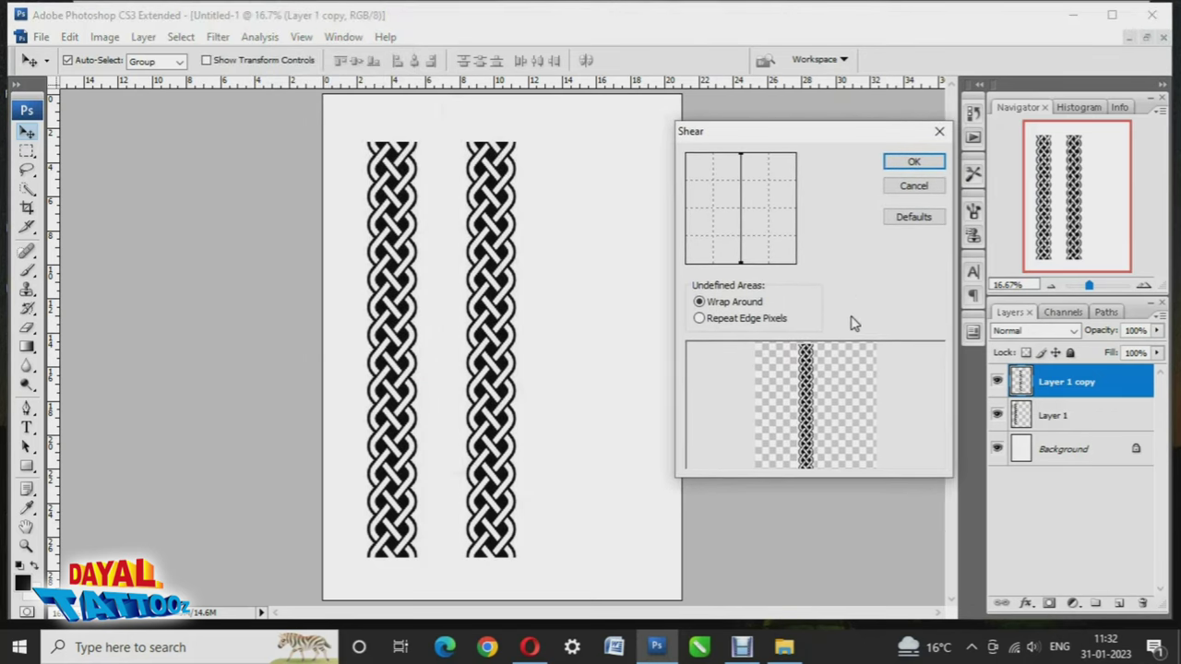
pyautogui.moveTo(745, 214); pyautogui.dragTo(752, 214)
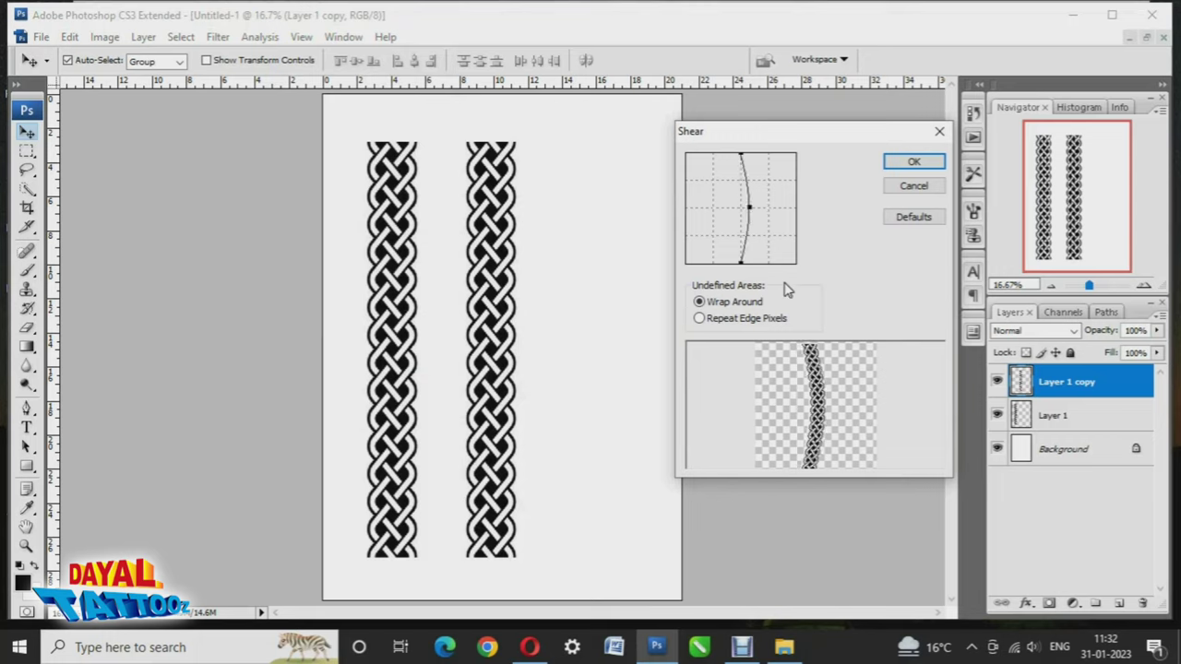
pyautogui.click(912, 166)
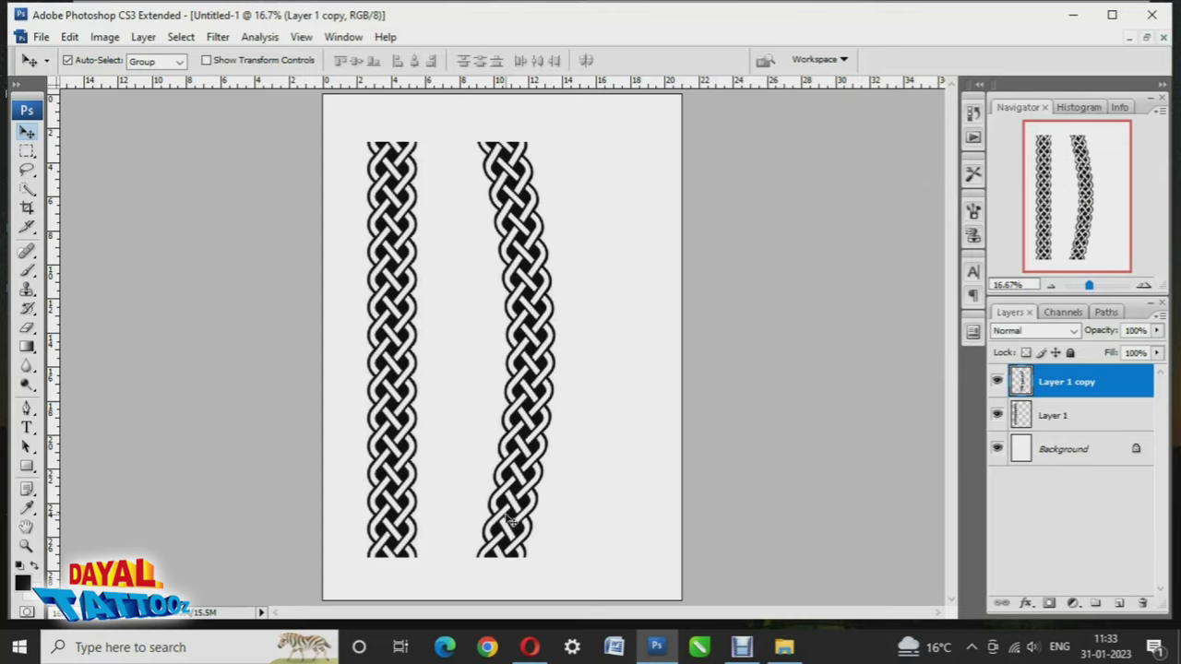
# Apply a Perspective transformation to the curved band, shortening its left side symmetrically with a vertical skew of about -14.6°
pyautogui.hotkey('ctrl', 't')
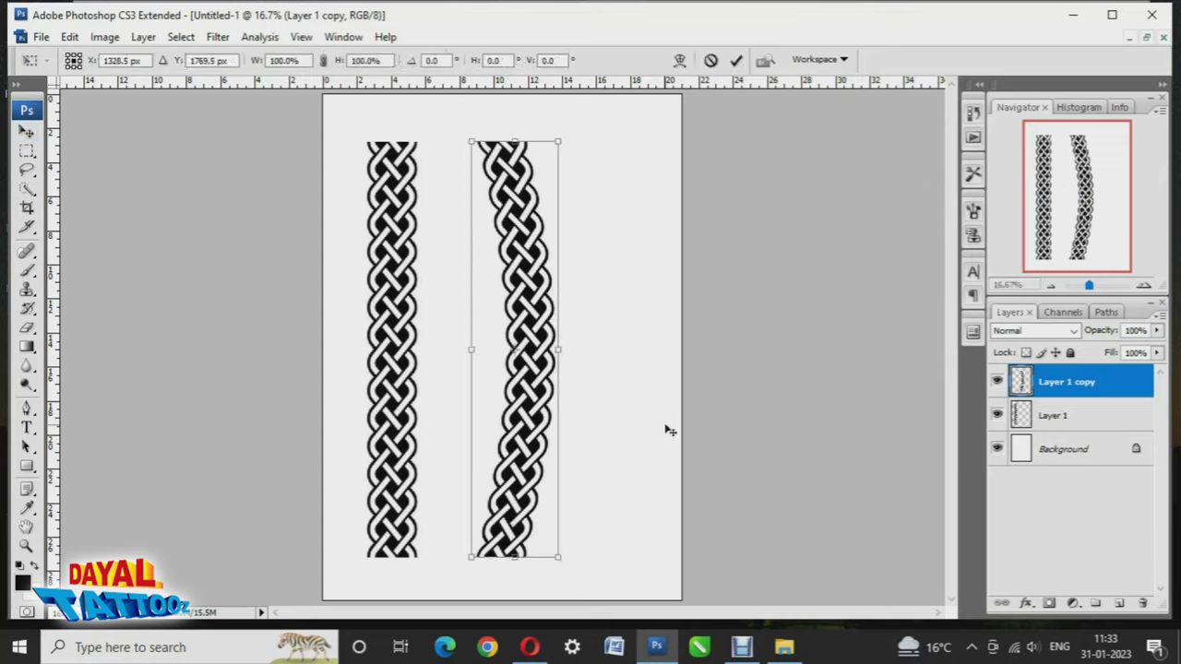
pyautogui.rightClick(528, 270)
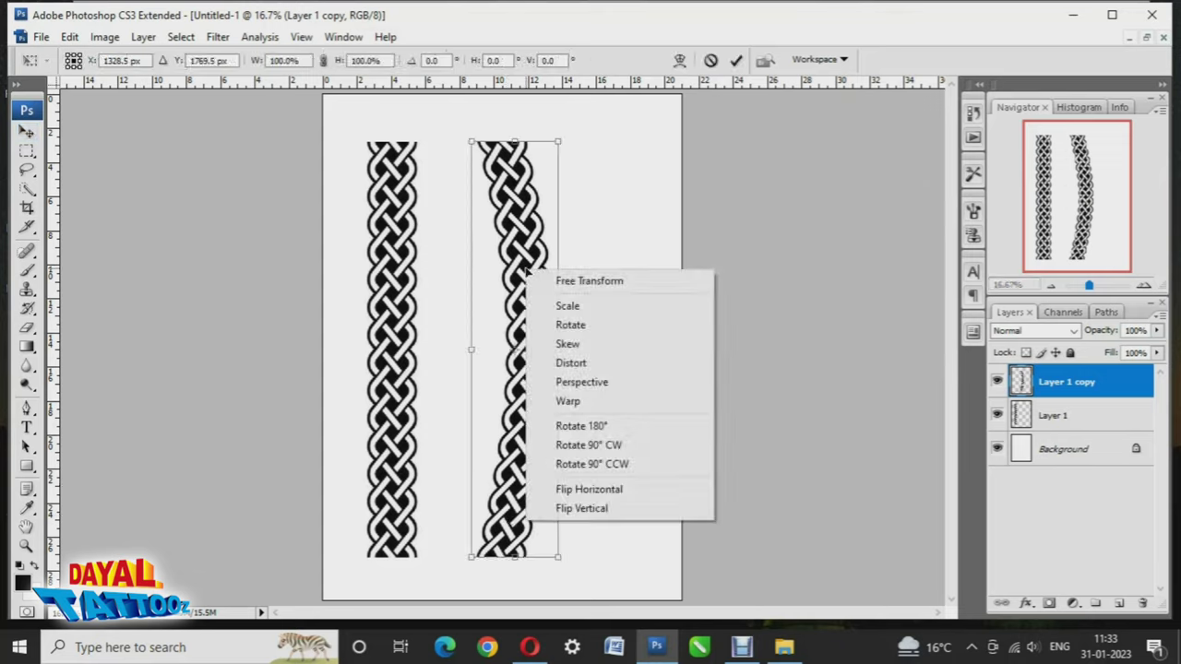
pyautogui.click(553, 383)
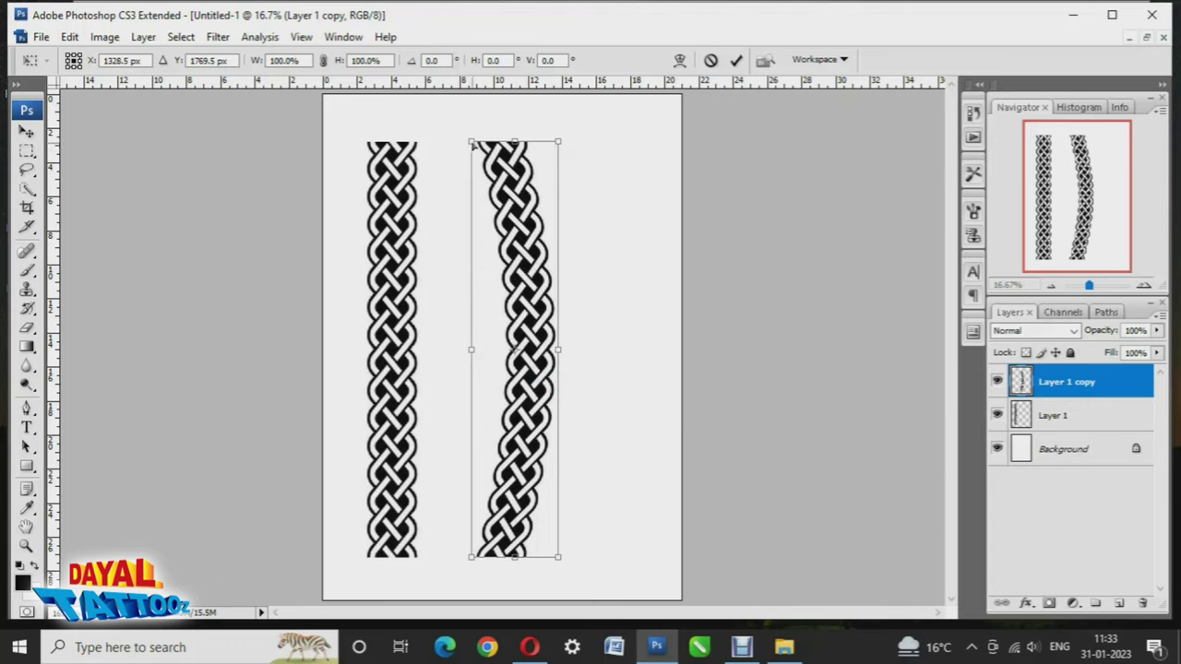
pyautogui.moveTo(472, 145); pyautogui.dragTo(476, 164)
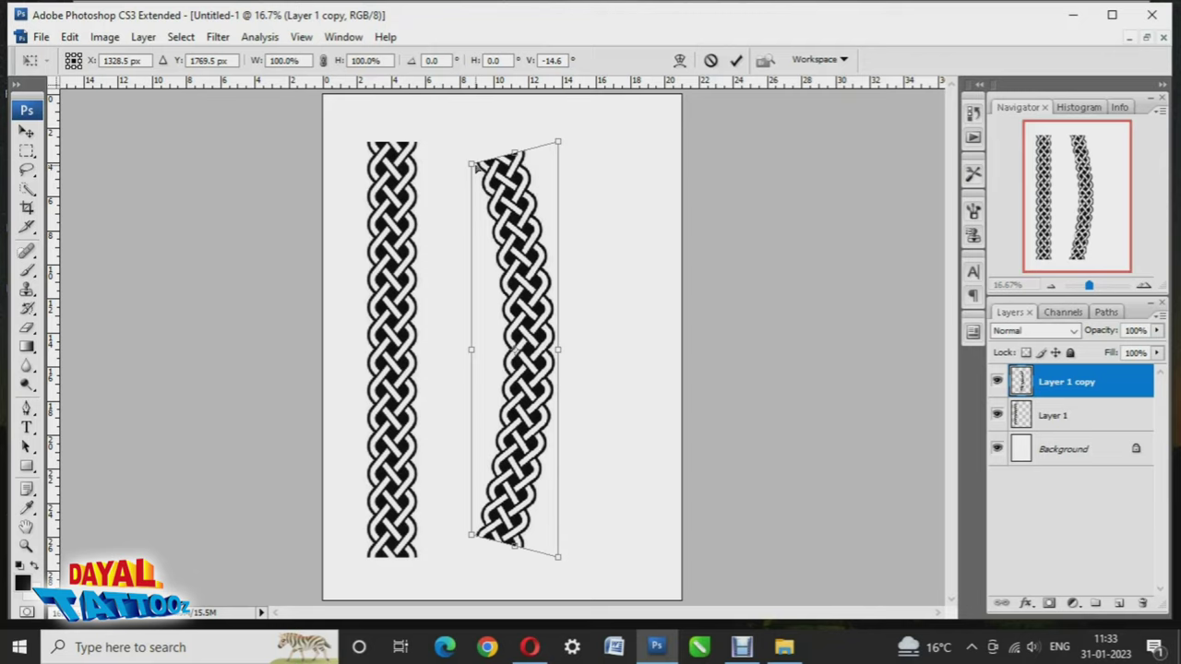
pyautogui.click(734, 62)
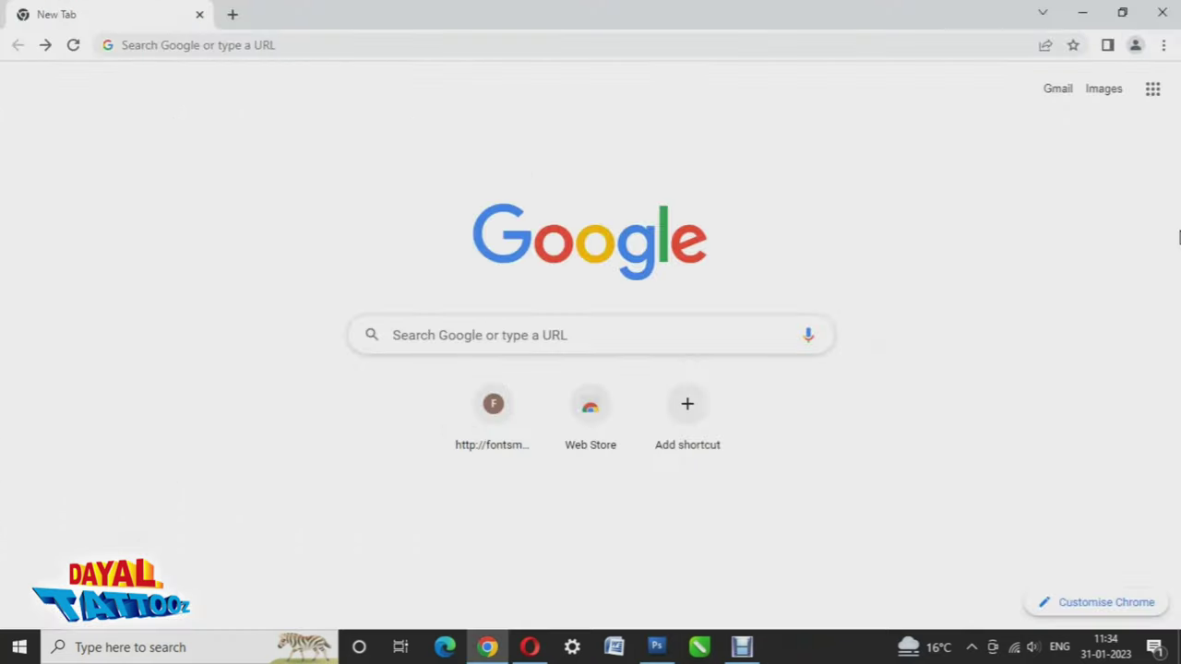
# Search the web for "fonts meme" in Chrome and open the Font Meme website
pyautogui.click(334, 44)
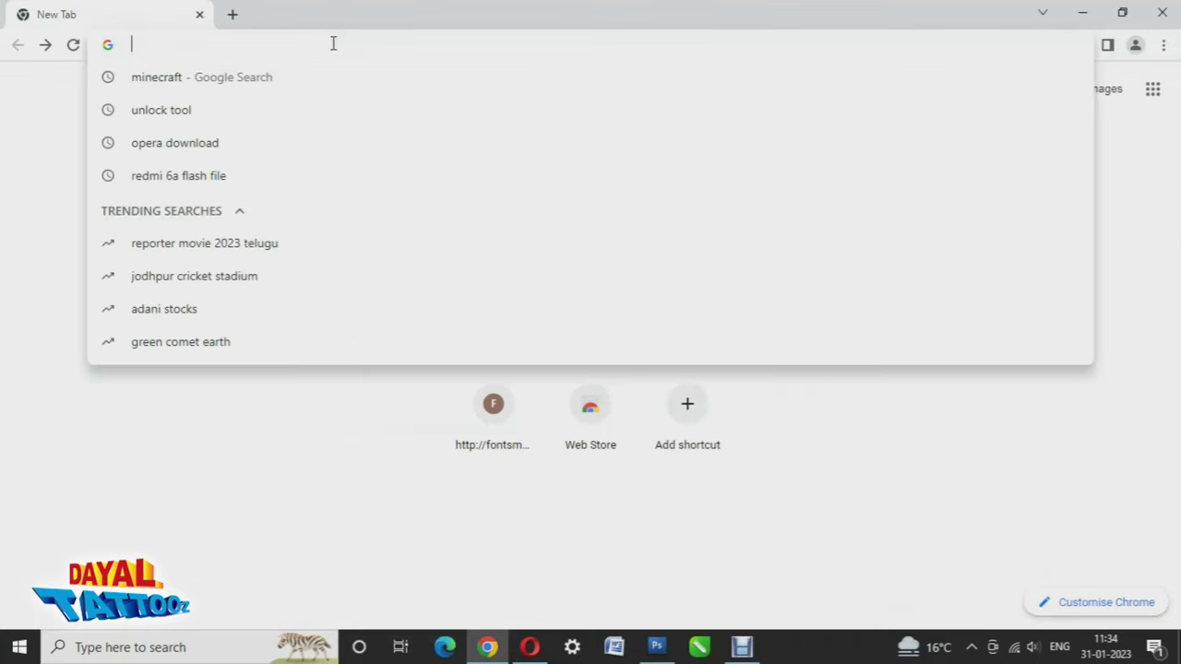
pyautogui.write('font')
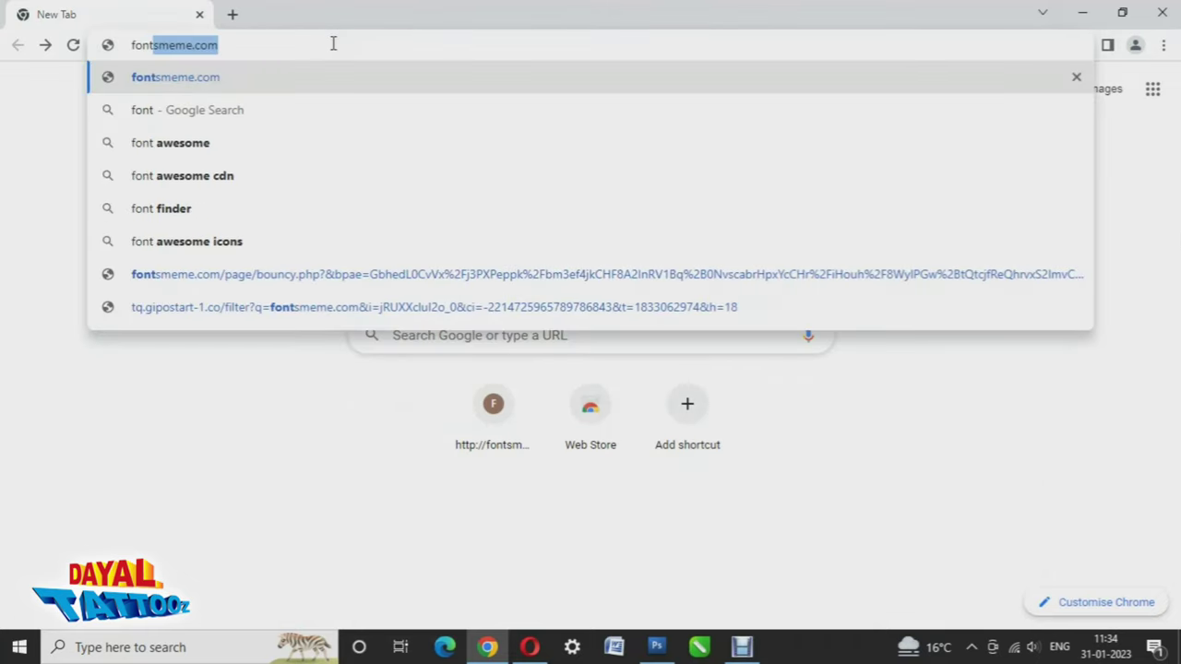
pyautogui.write('s meme')
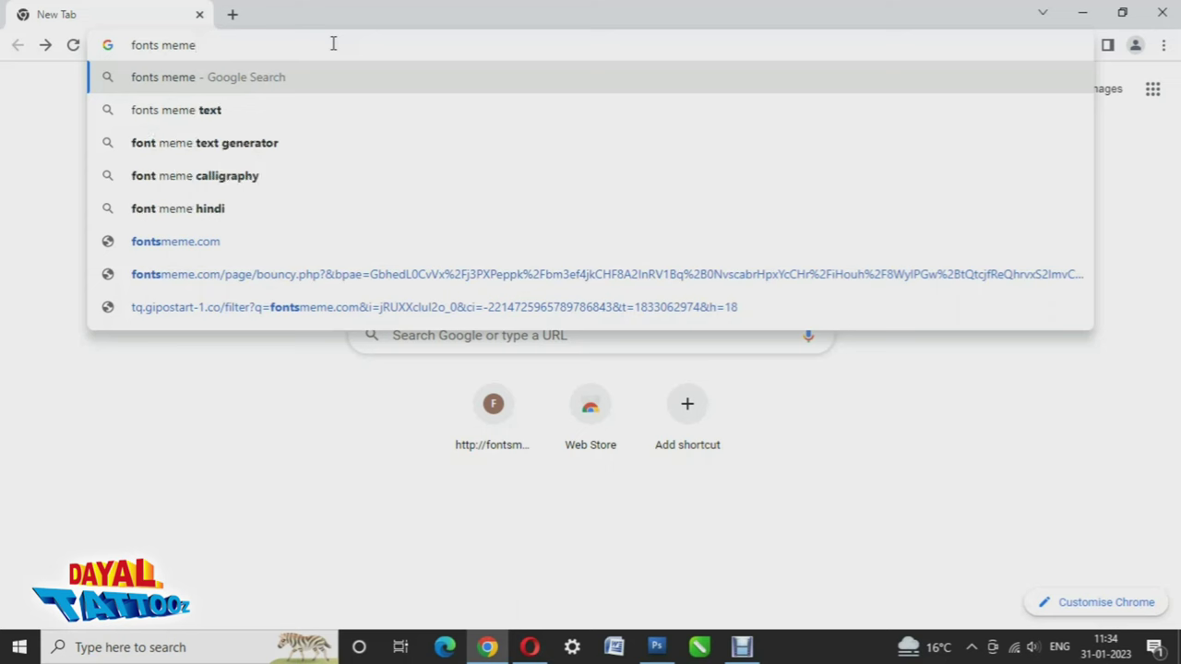
pyautogui.press('Return')
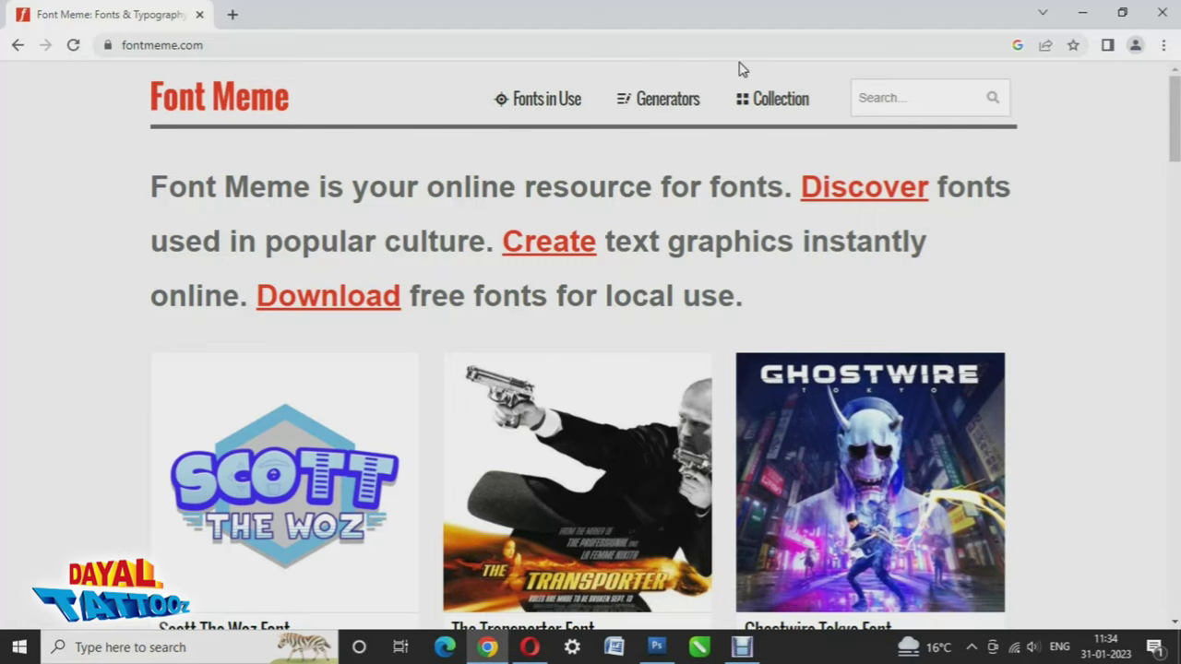
# Open the Bend Images tool from the Image Tools collection in Font Meme's text generators
pyautogui.click(693, 105)
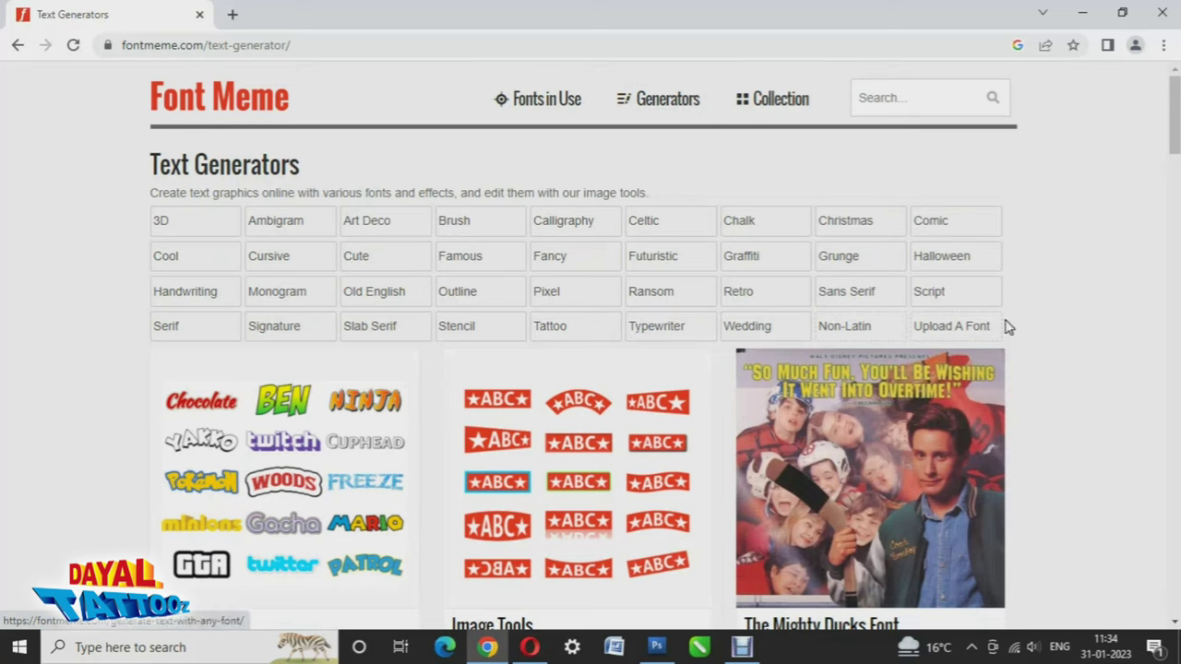
pyautogui.scroll(-1, 1006, 318)
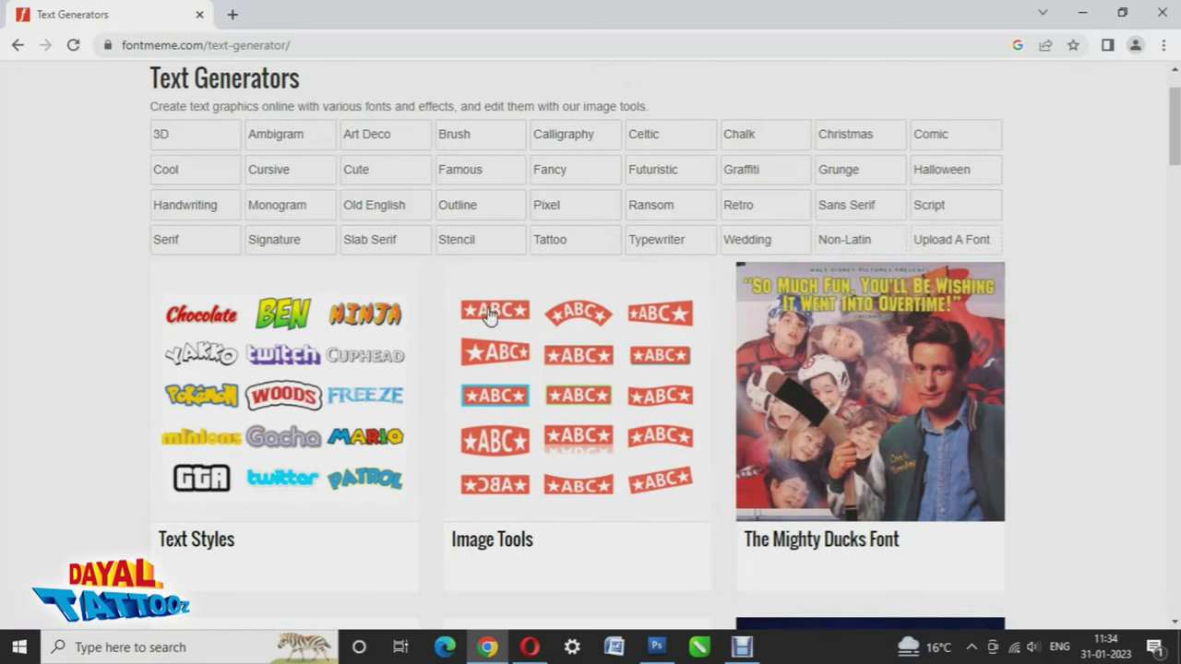
pyautogui.click(596, 382)
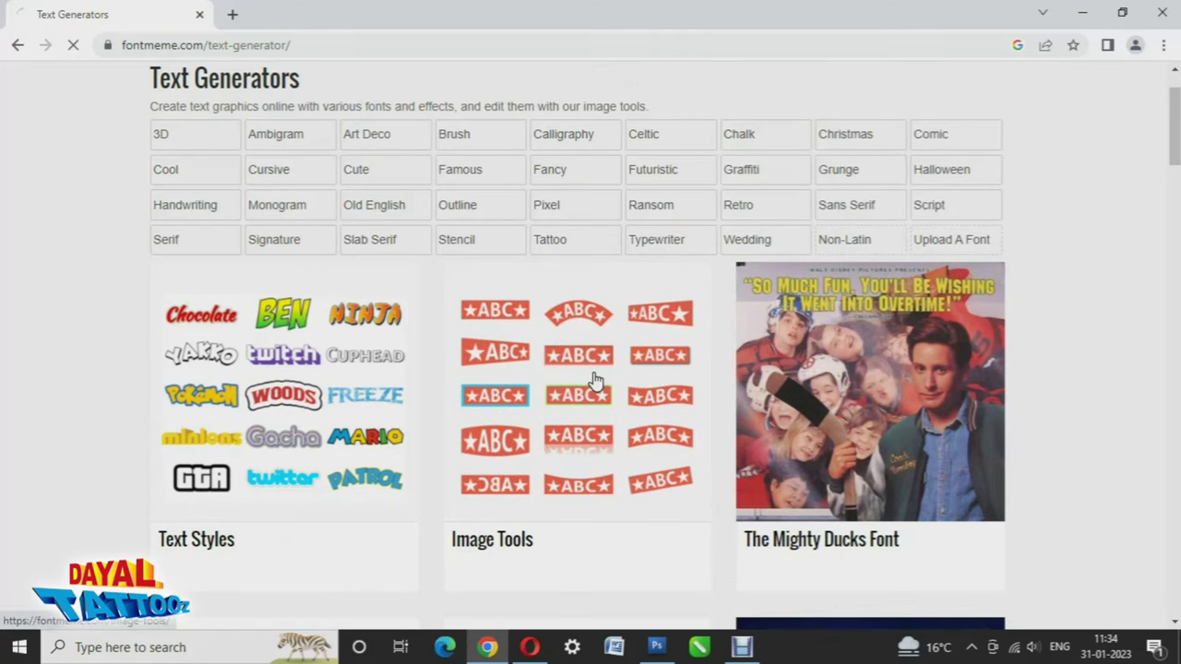
pyautogui.scroll(-4, 597, 382)
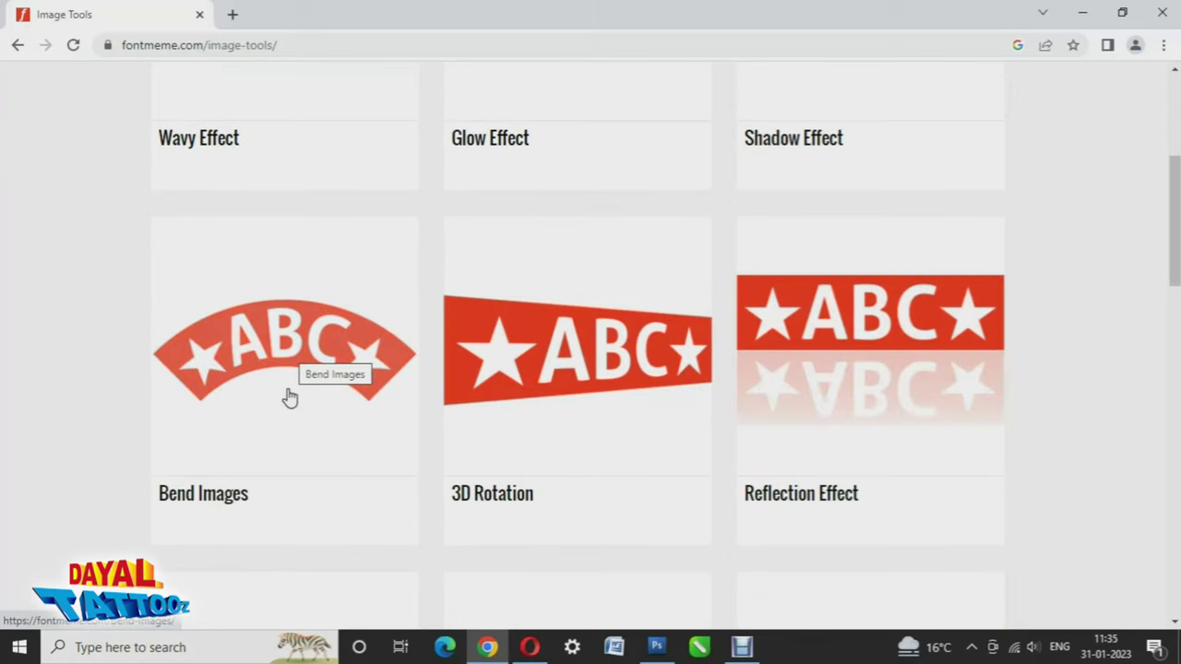
pyautogui.click(288, 397)
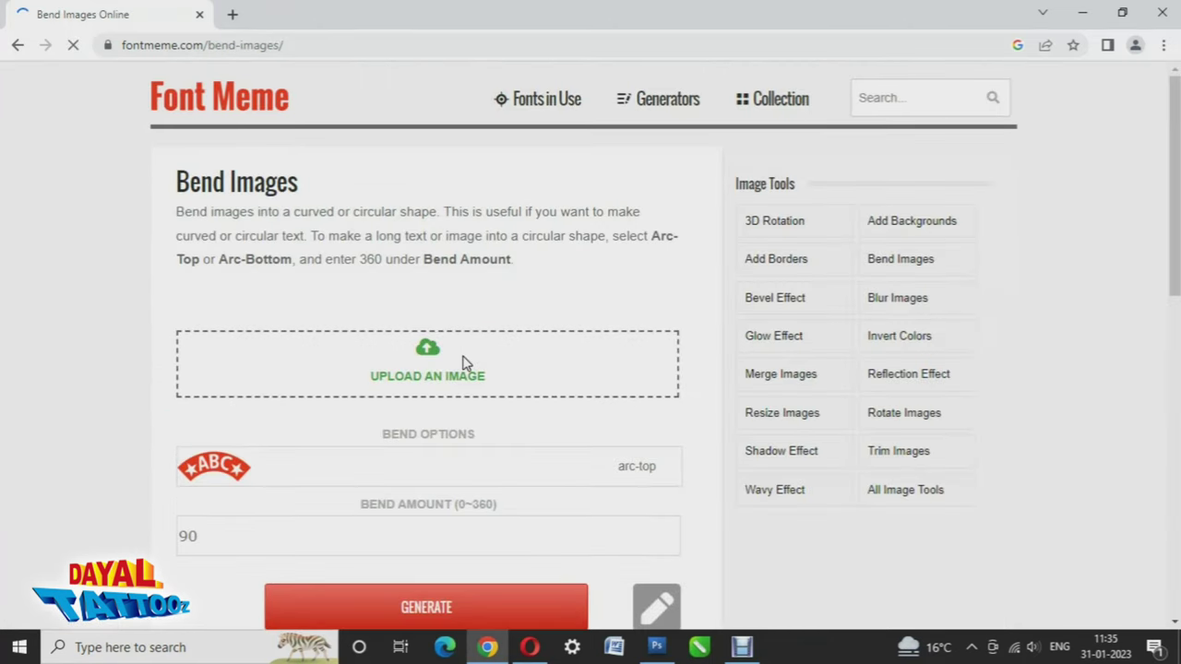
# Upload the band 2 image from the Desktop folder to the Bend Images tool
pyautogui.click(453, 365)
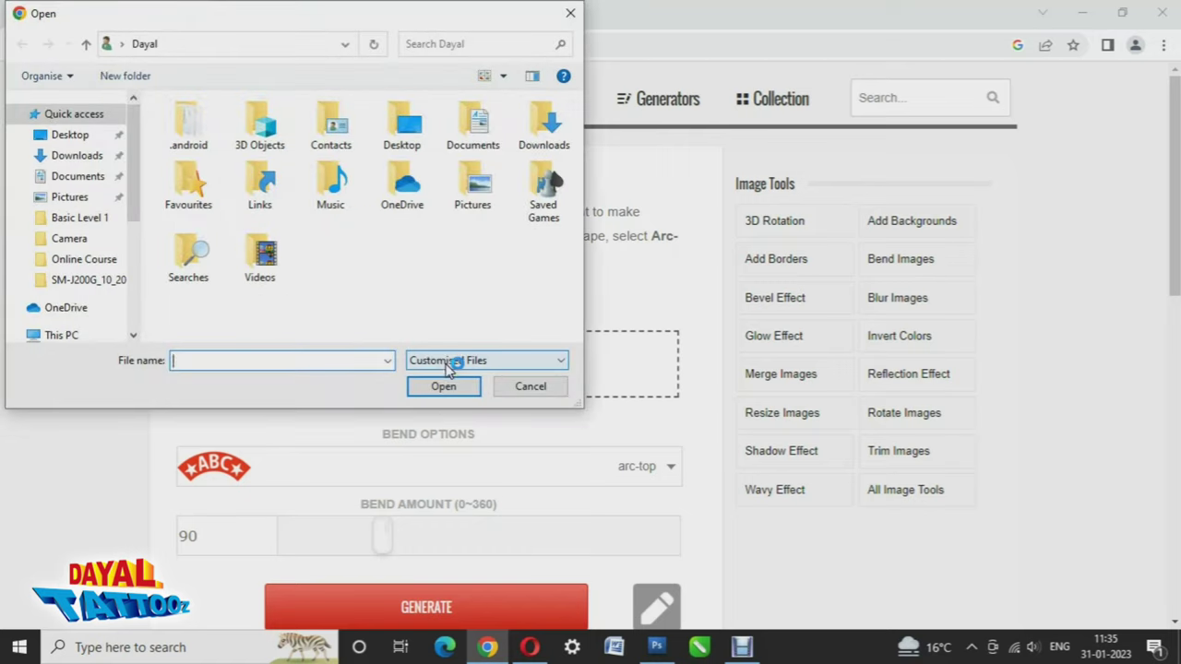
pyautogui.click(74, 135)
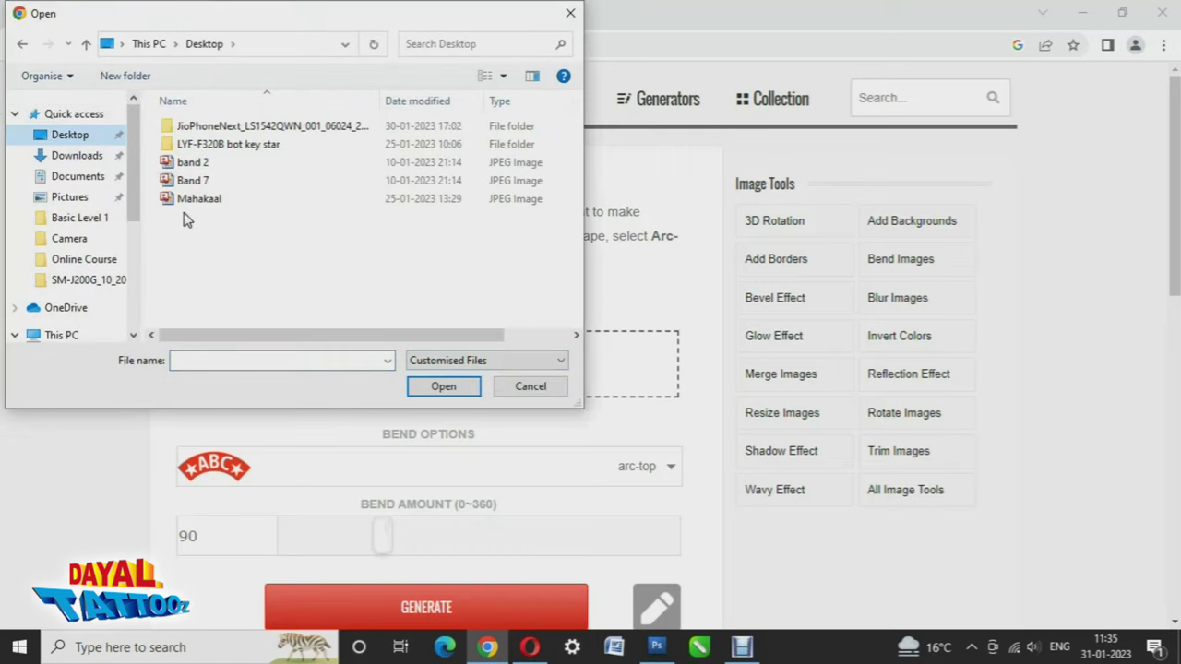
pyautogui.click(189, 164)
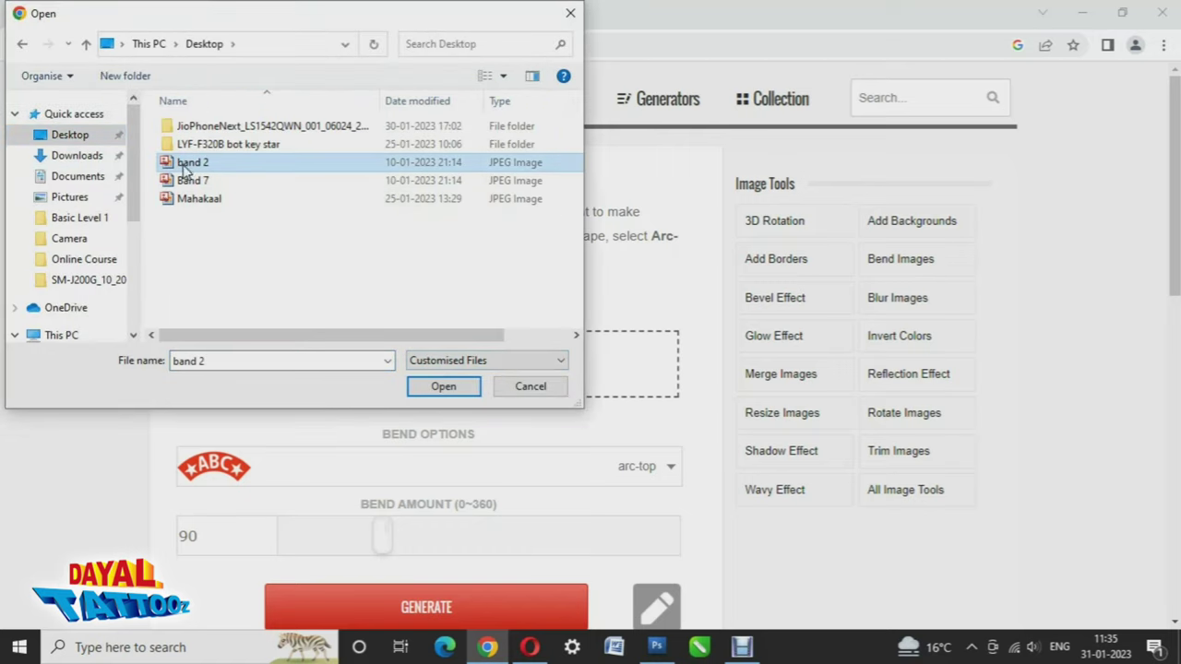
pyautogui.click(437, 387)
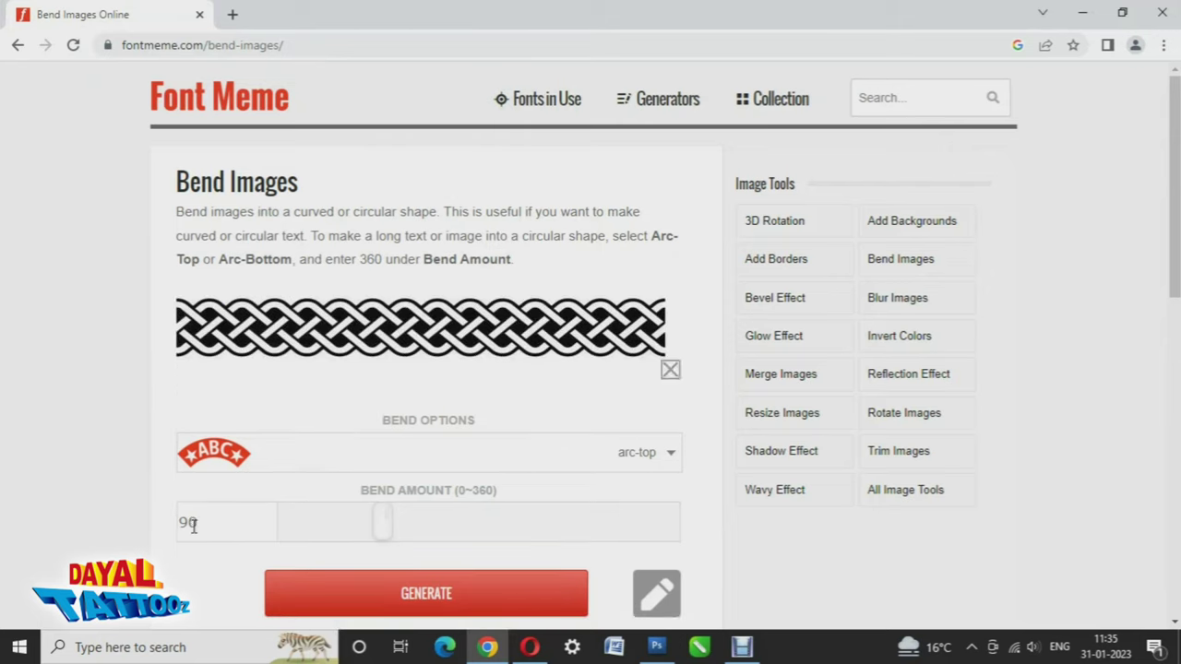
# Set the bend amount to 40 with the arc-top option and generate the bent band
pyautogui.moveTo(382, 530); pyautogui.dragTo(341, 527)
pyautogui.moveTo(206, 522); pyautogui.dragTo(131, 515)
pyautogui.write('40')
pyautogui.click(582, 573)
pyautogui.scroll(-3, 987, 519)
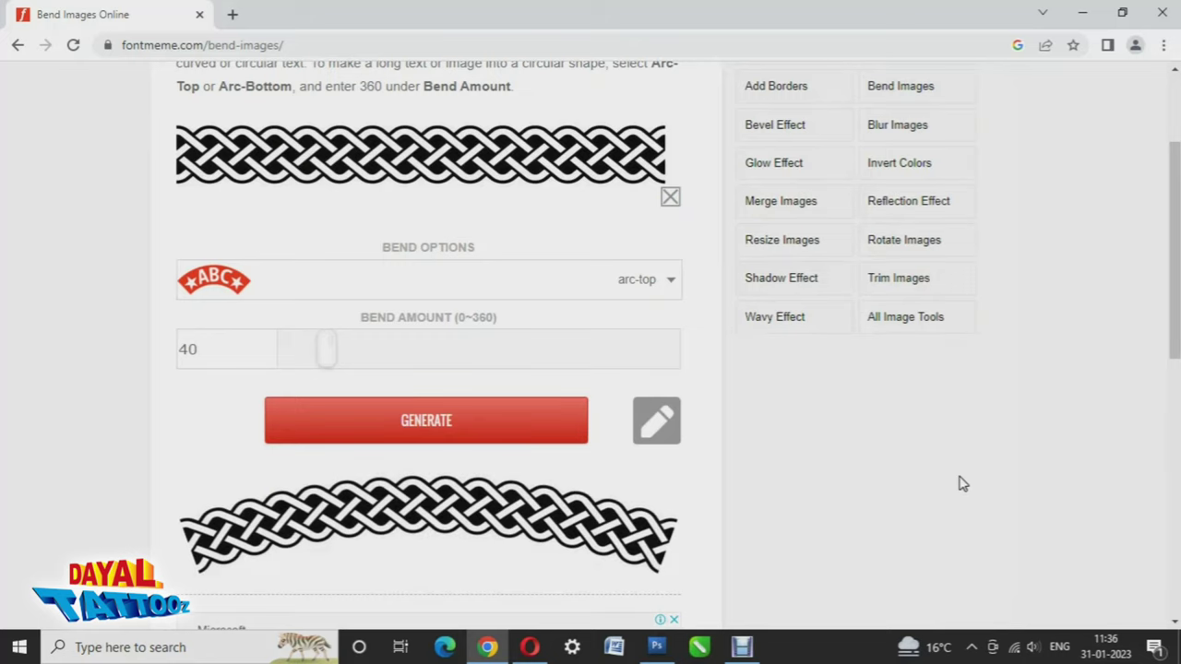
pyautogui.scroll(-3, 960, 483)
pyautogui.scroll(3, 957, 482)
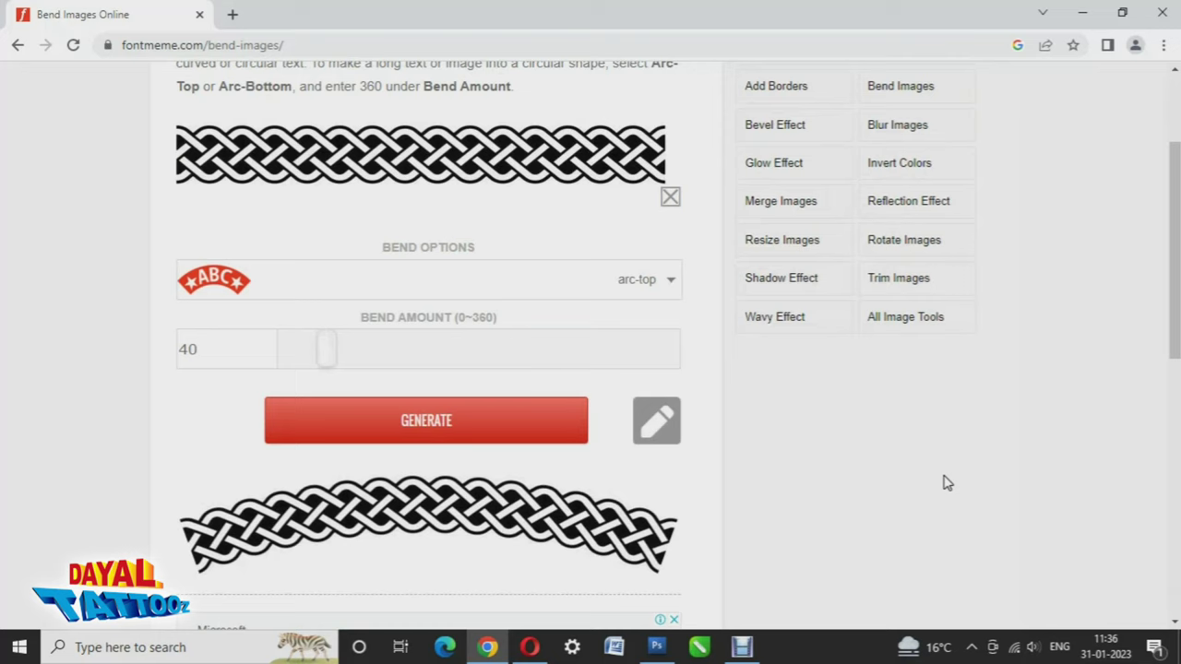
# Save the generated bent band image to the Desktop as a PNG named "Band 2 ok"
pyautogui.rightClick(460, 506)
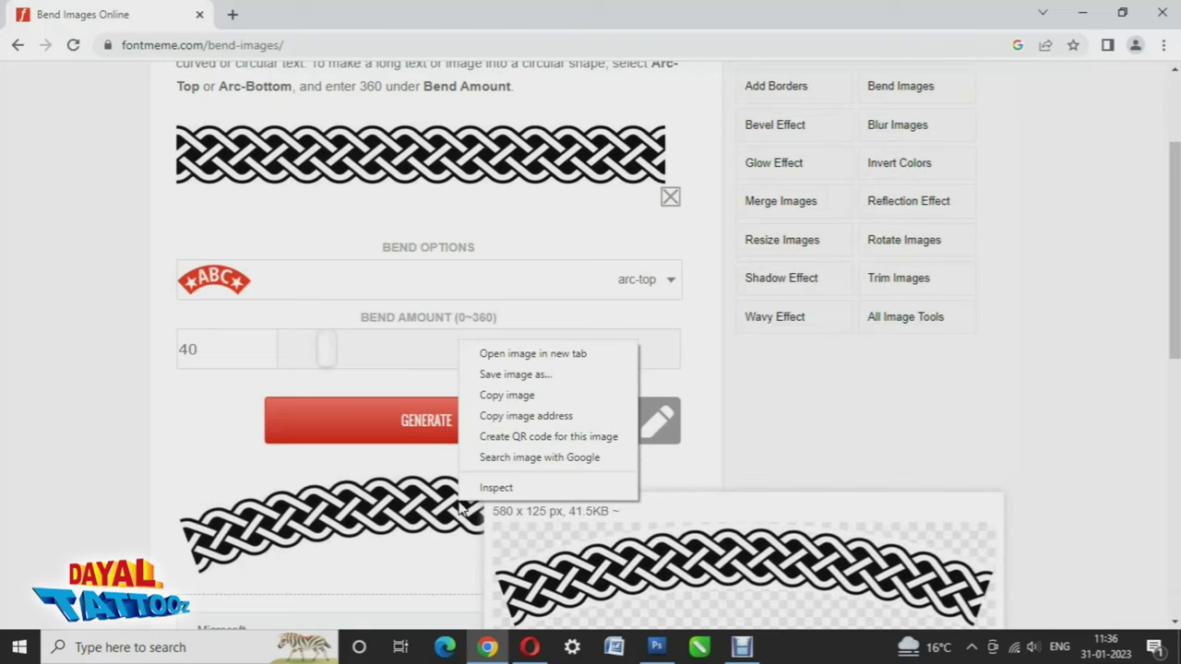
pyautogui.click(489, 376)
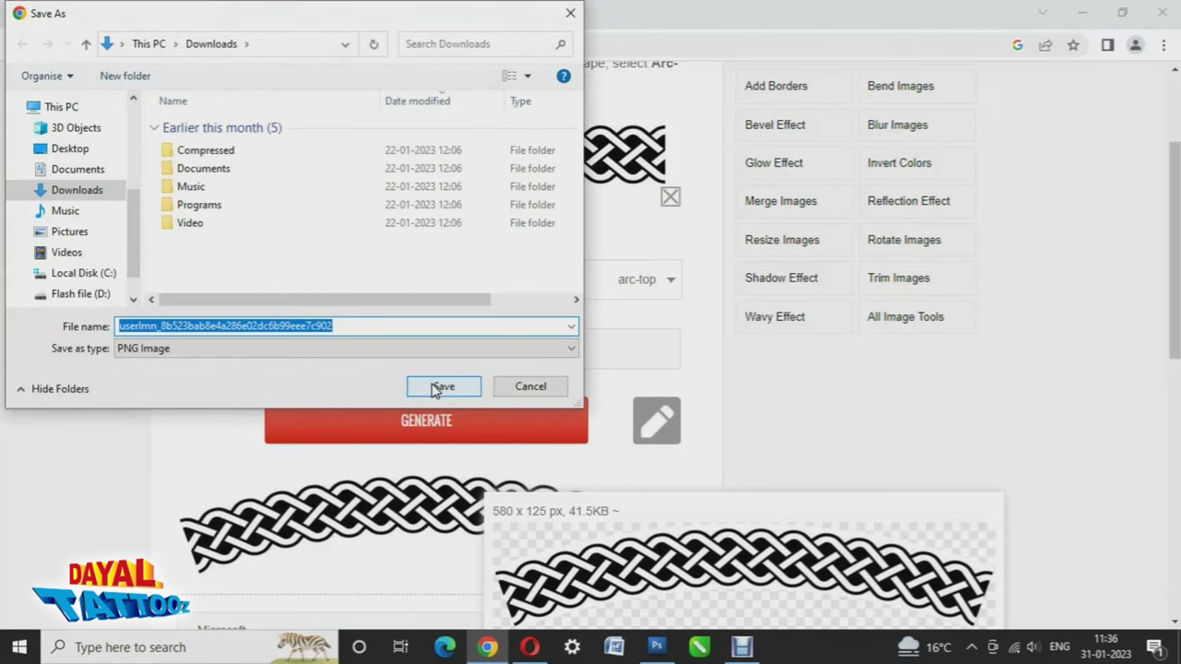
pyautogui.click(22, 148)
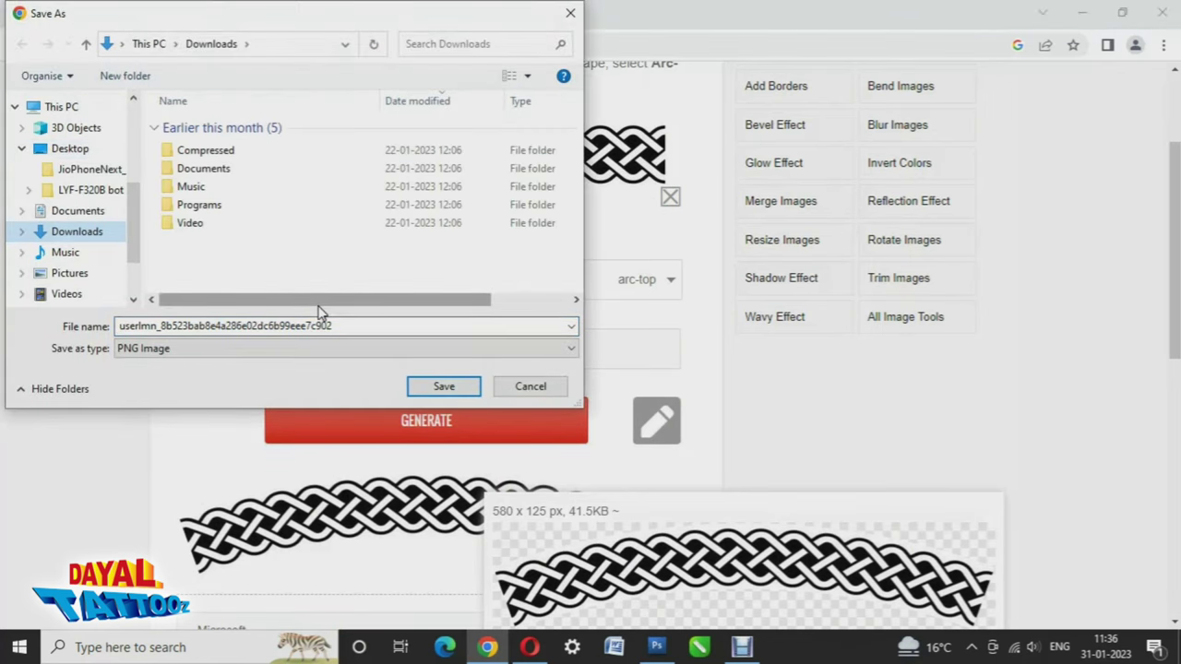
pyautogui.click(63, 148)
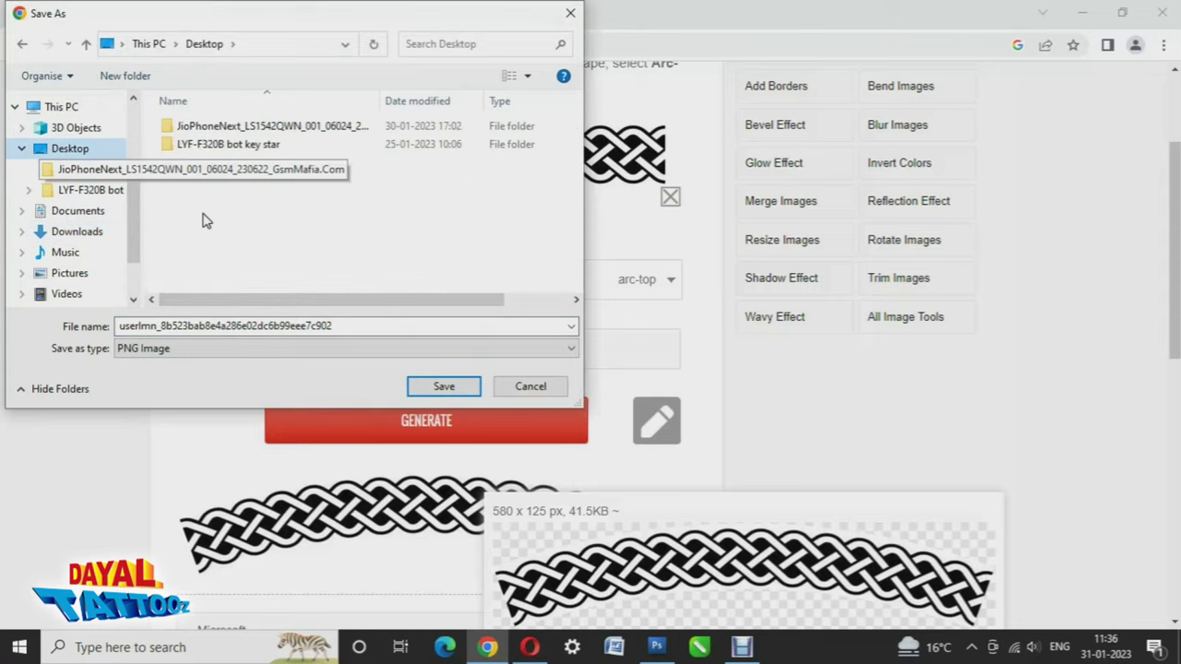
pyautogui.click(364, 323)
pyautogui.write('Bsan')
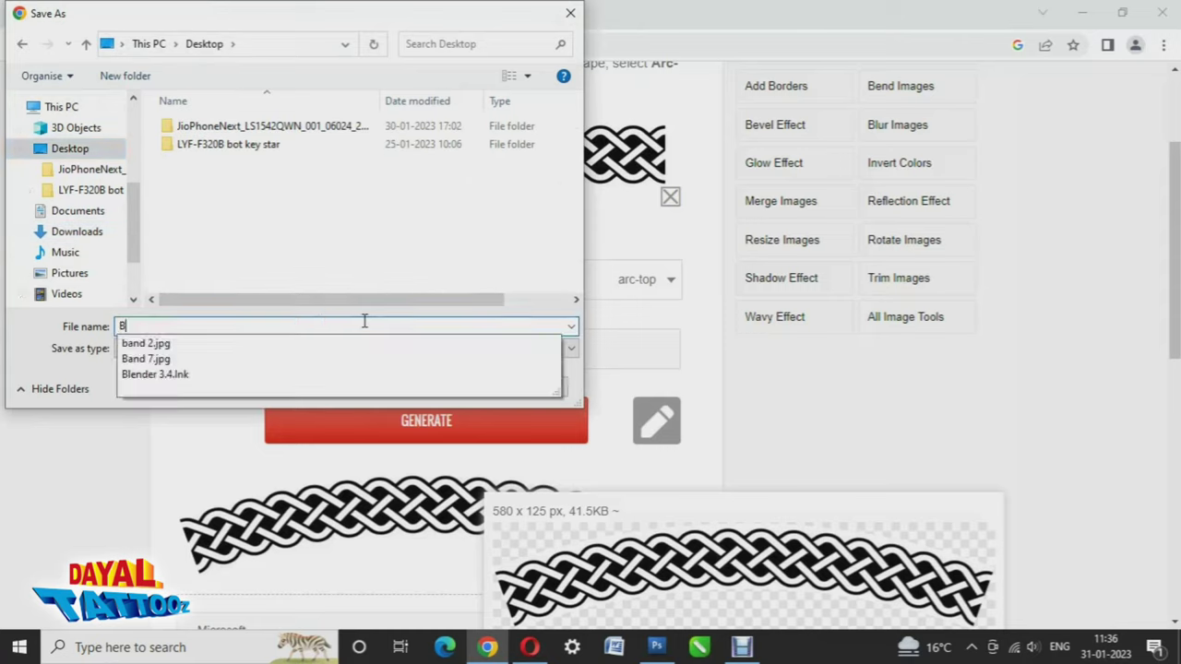
pyautogui.press('BackSpace')
pyautogui.press('BackSpace')
pyautogui.press('BackSpace')
pyautogui.write('a')
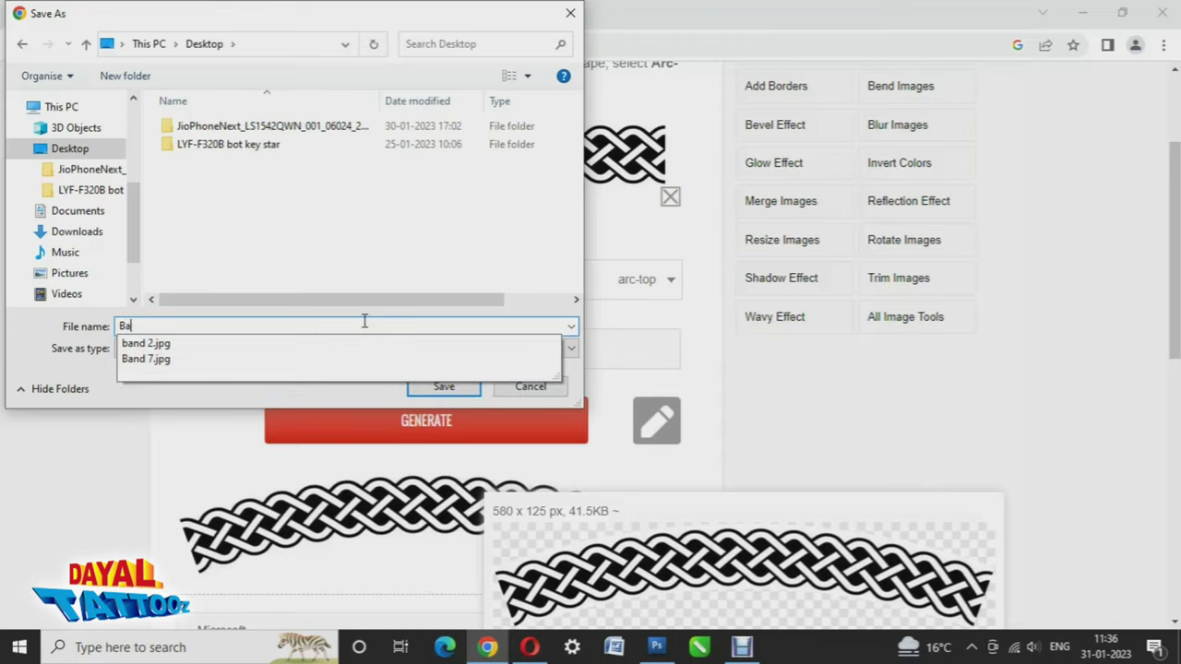
pyautogui.write('nd 2 ok')
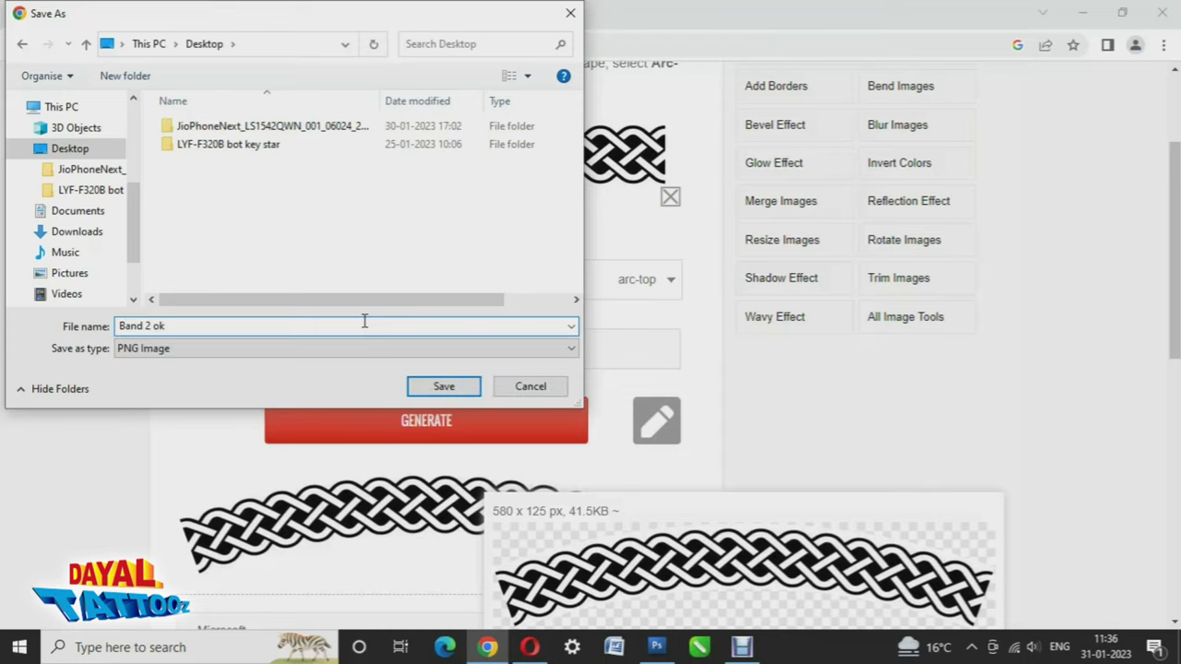
pyautogui.press('Return')
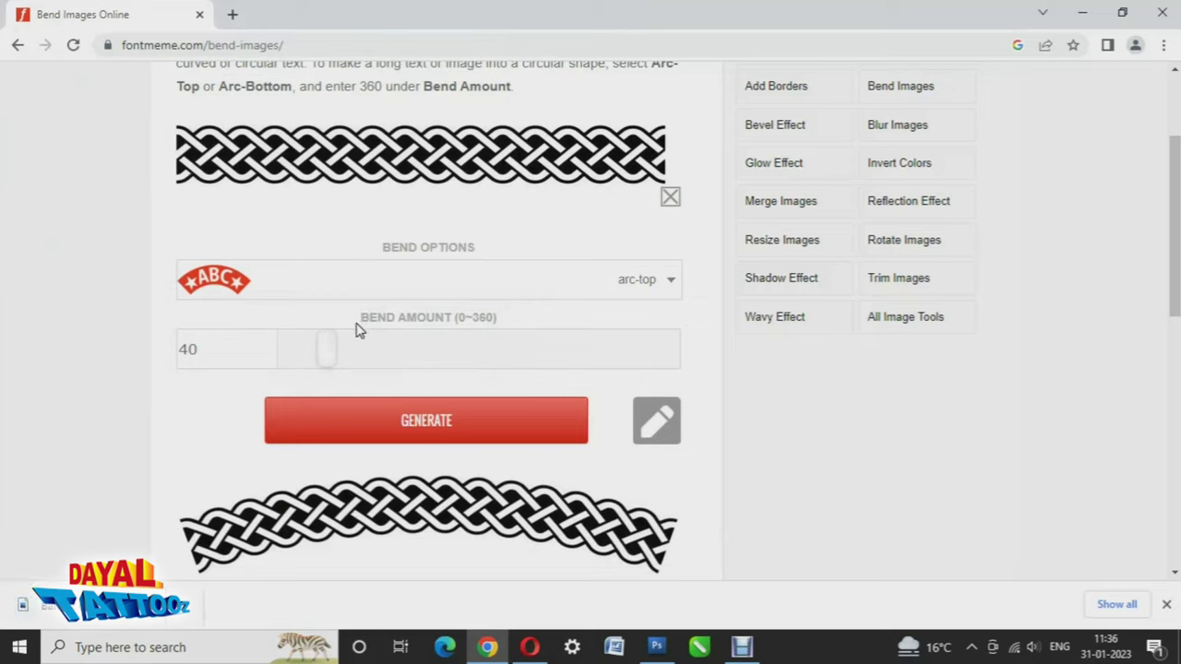
# Open the downloaded Band 2 ok.png in Photos, making Photos the default app for .png files
pyautogui.moveTo(55, 605); pyautogui.dragTo(1032, 382)
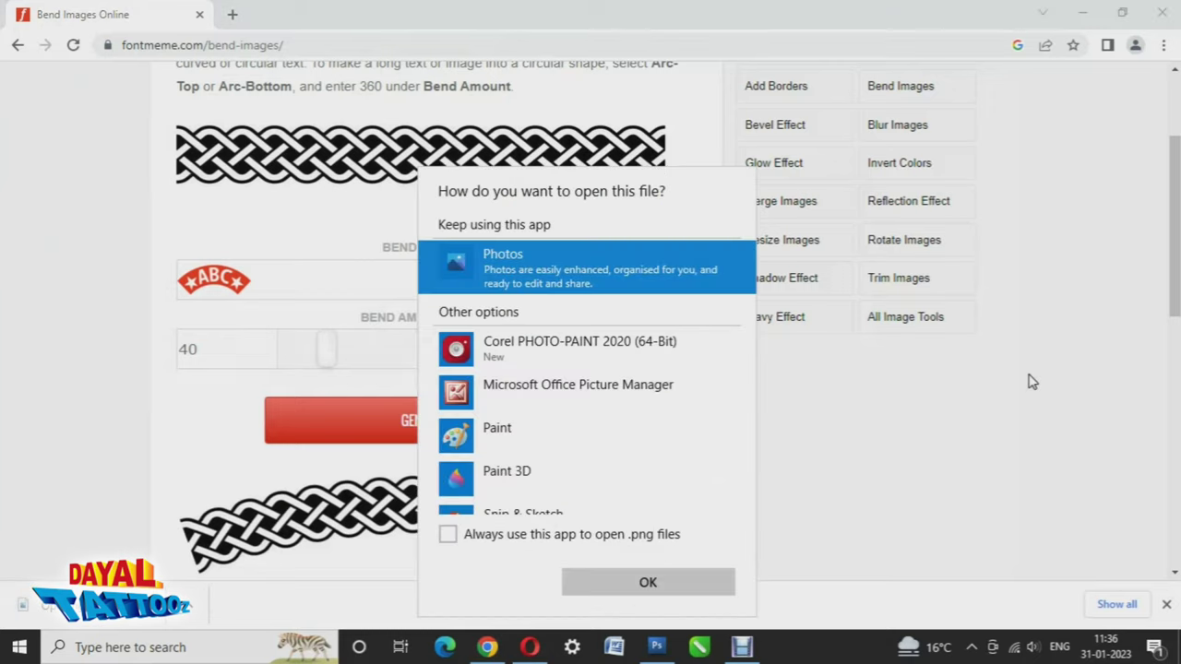
pyautogui.click(544, 536)
pyautogui.click(601, 584)
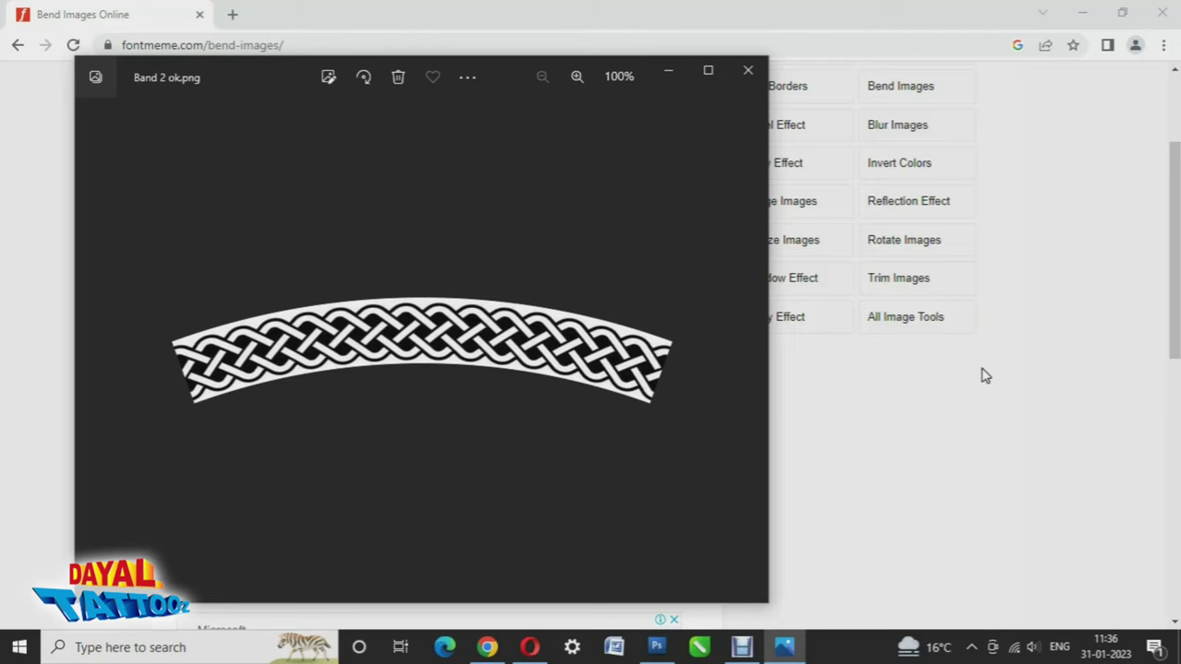
# Minimize Chrome and arrange the Photos window beside Photoshop showing the Untitled-1 document to compare the curved bands
pyautogui.click(1083, 13)
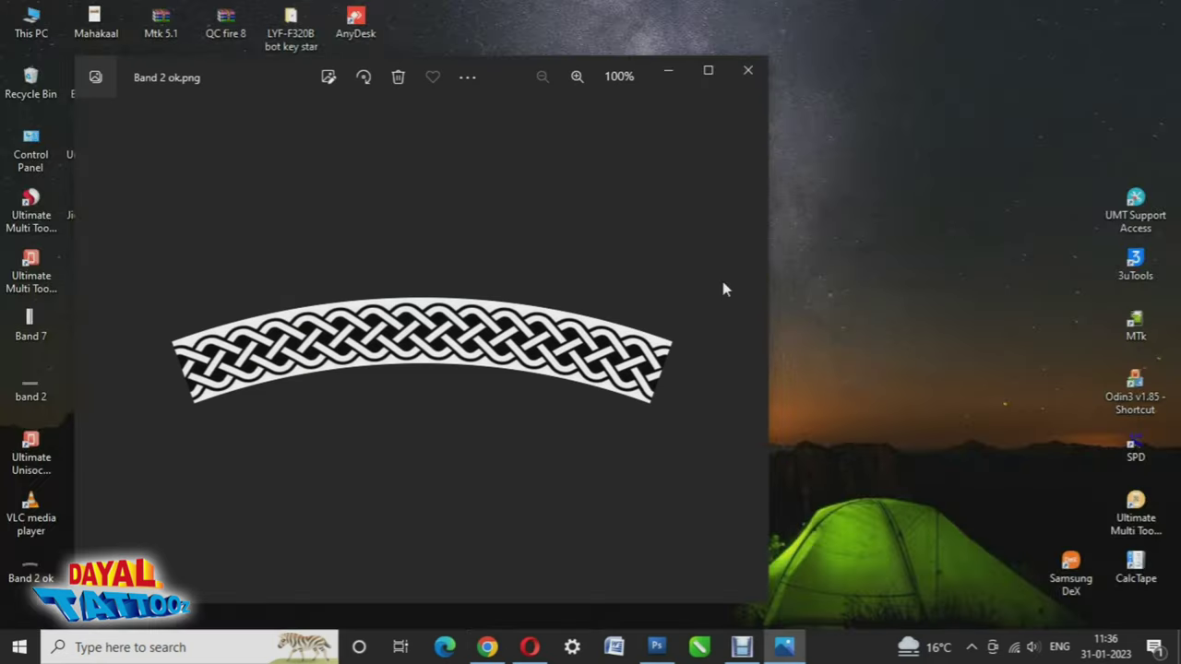
pyautogui.moveTo(497, 70); pyautogui.dragTo(434, 42)
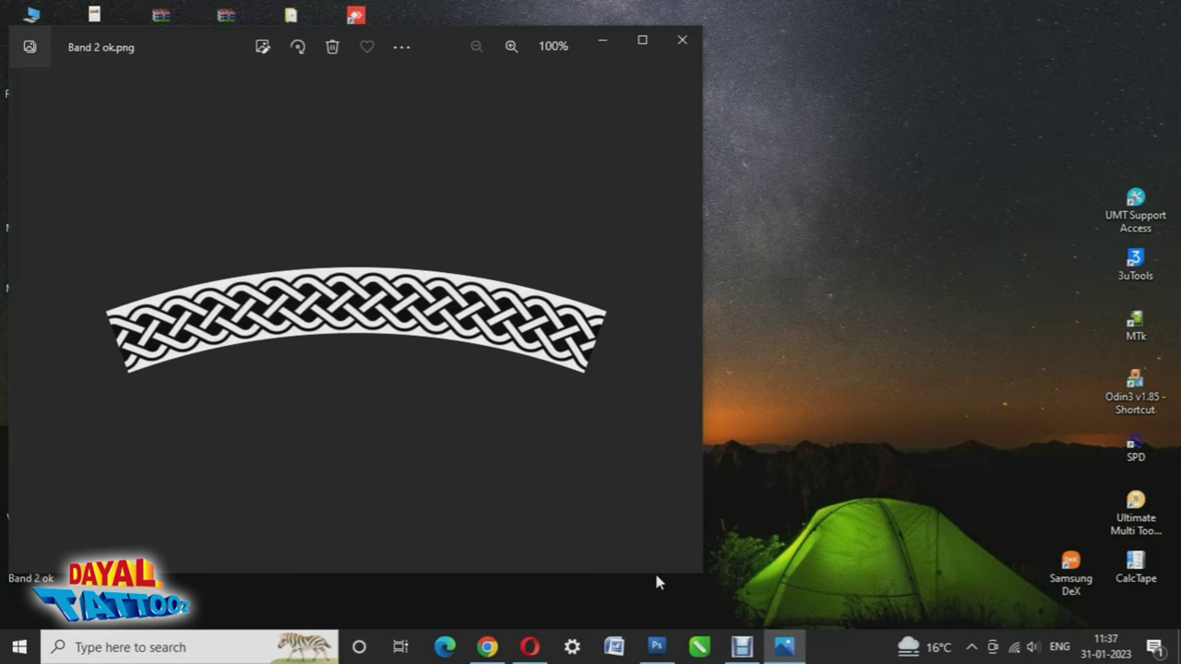
pyautogui.click(656, 647)
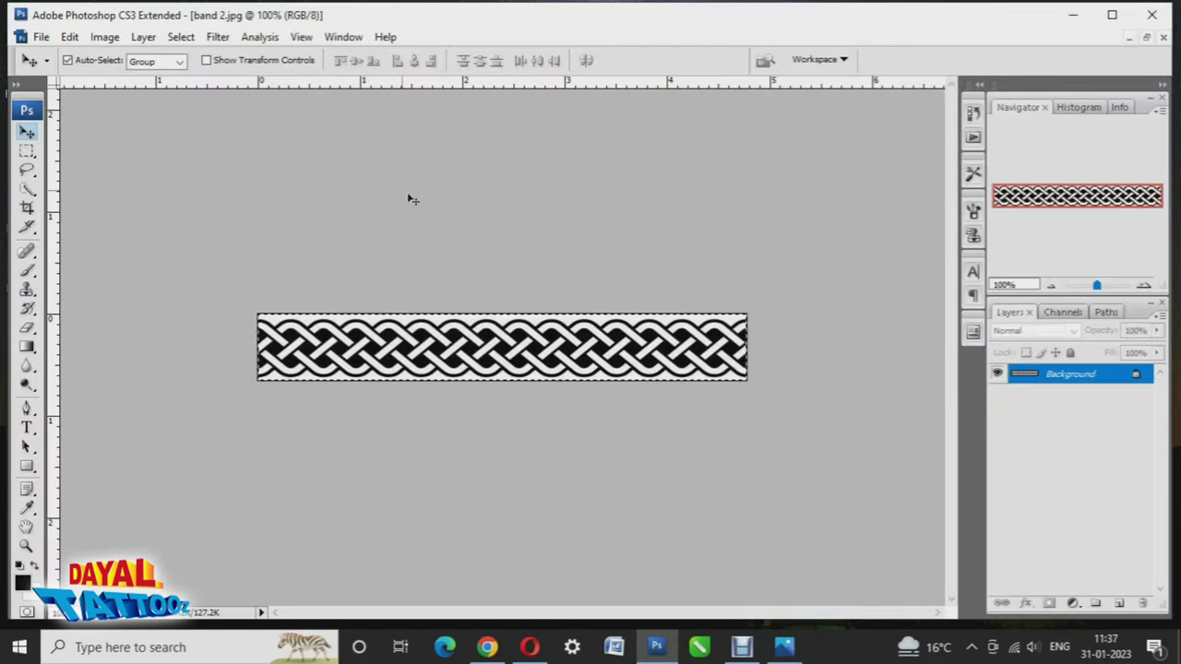
pyautogui.hotkey('ctrl', 'Tab')
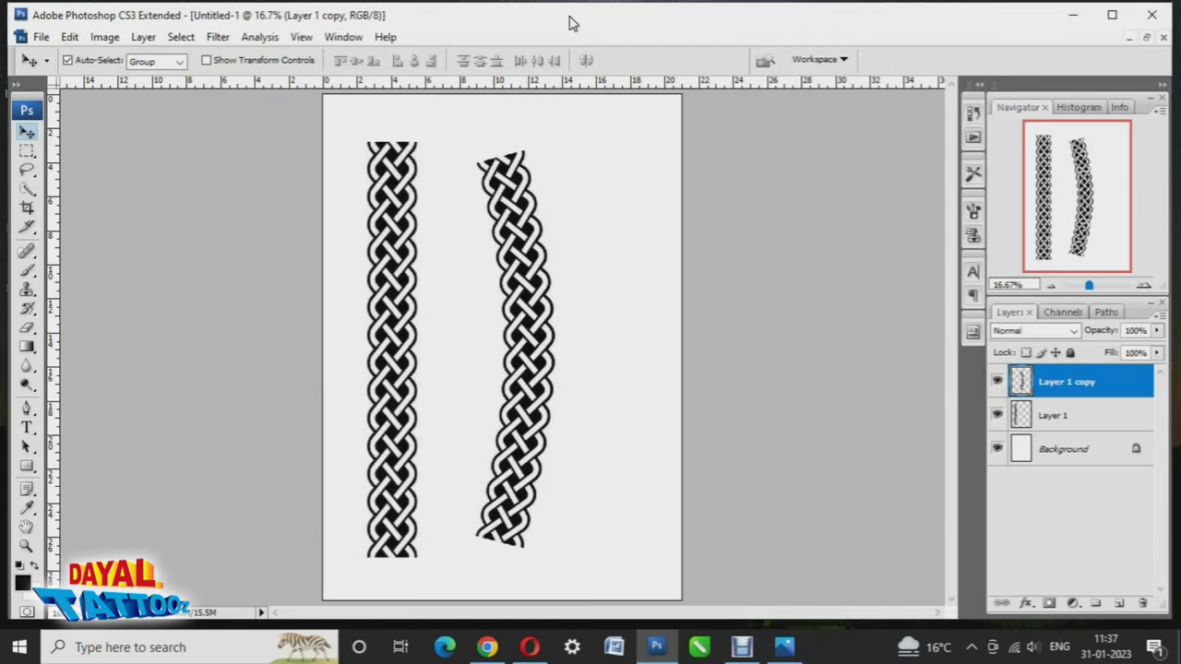
pyautogui.moveTo(688, 27); pyautogui.dragTo(802, 125)
pyautogui.moveTo(117, 105); pyautogui.dragTo(737, 33)
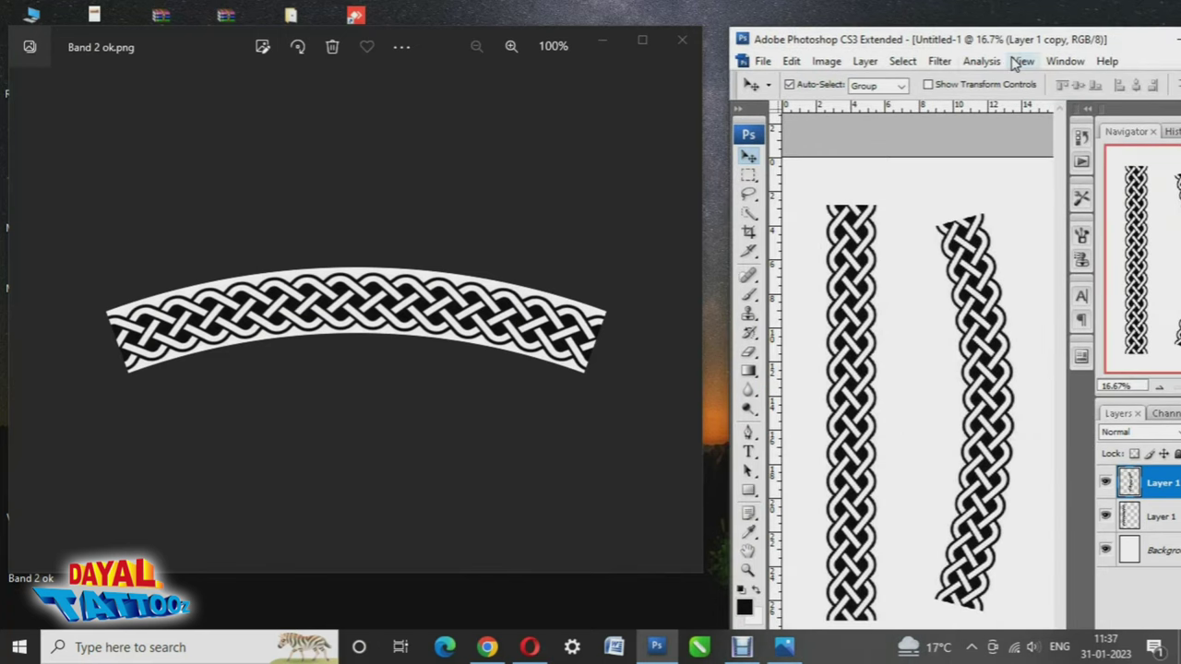
pyautogui.click(1020, 60)
pyautogui.click(969, 45)
pyautogui.moveTo(1148, 50); pyautogui.dragTo(1127, 41)
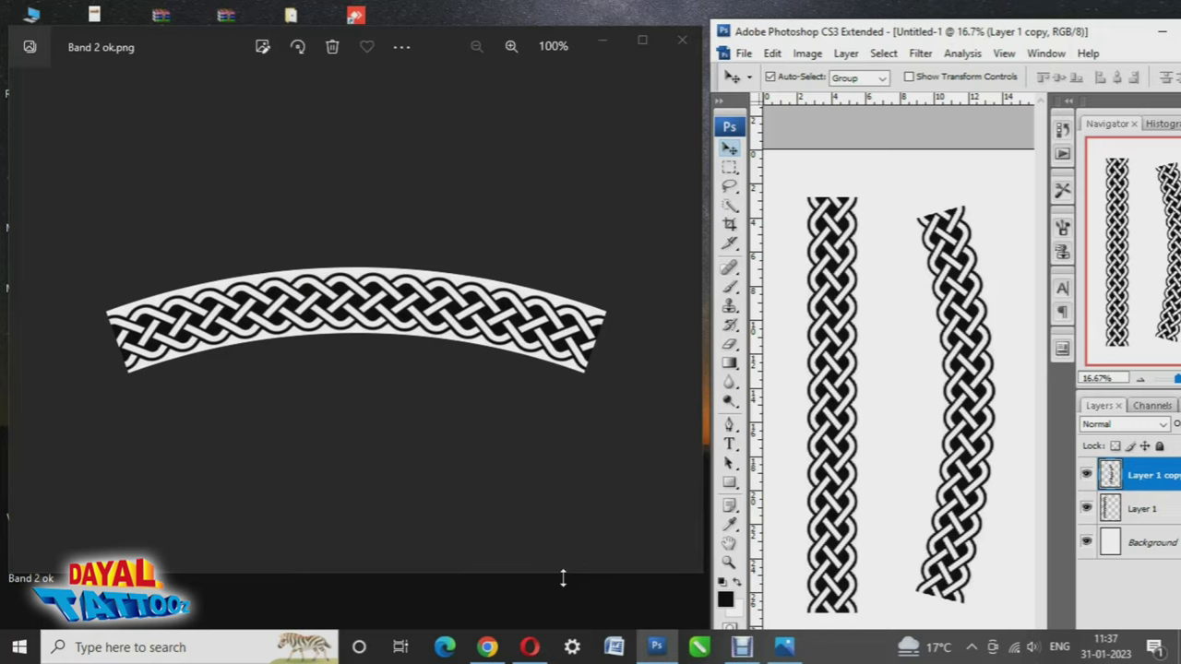
pyautogui.click(740, 649)
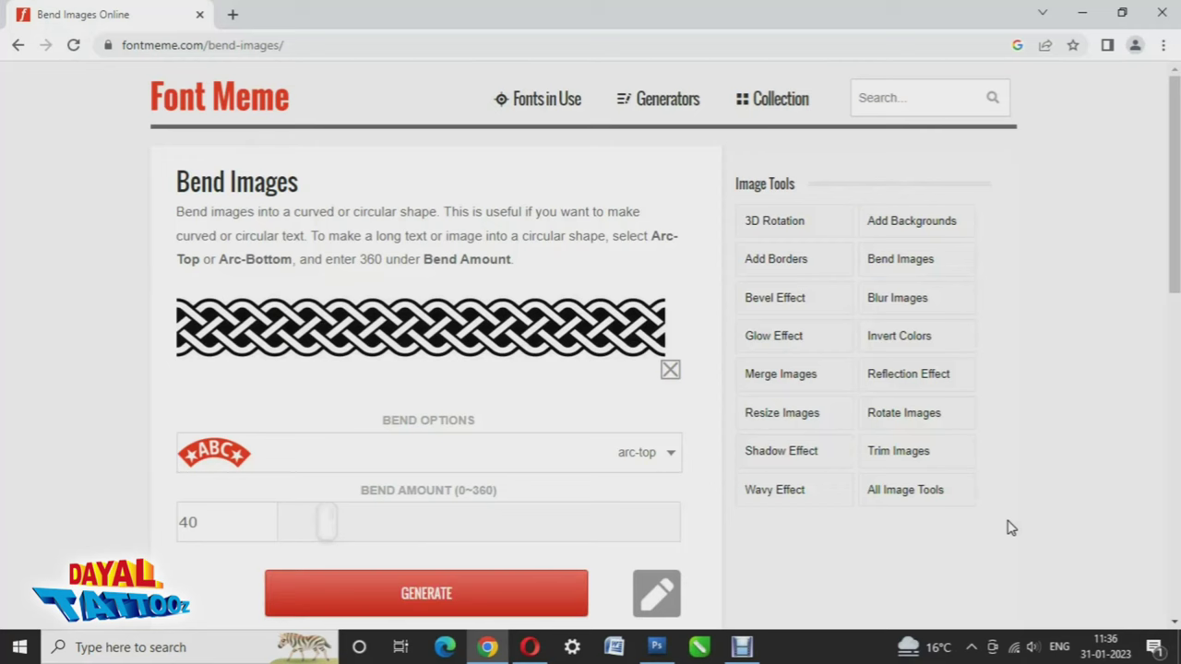
pyautogui.scroll(-2, 982, 521)
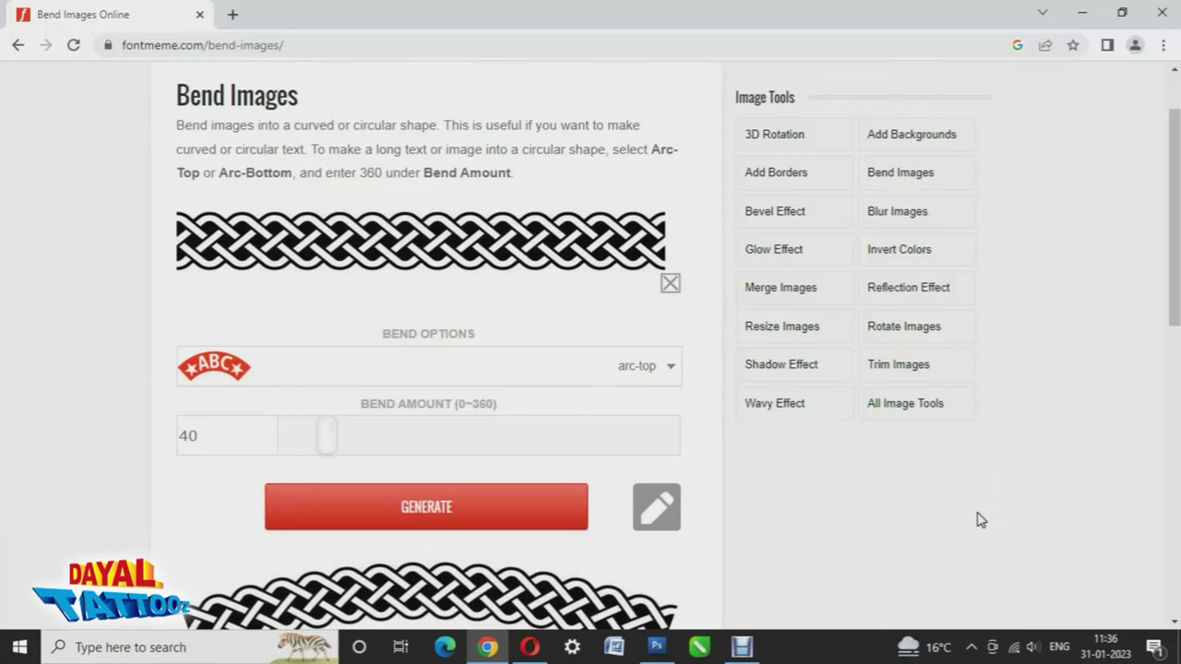
pyautogui.moveTo(567, 554); pyautogui.dragTo(456, 461)
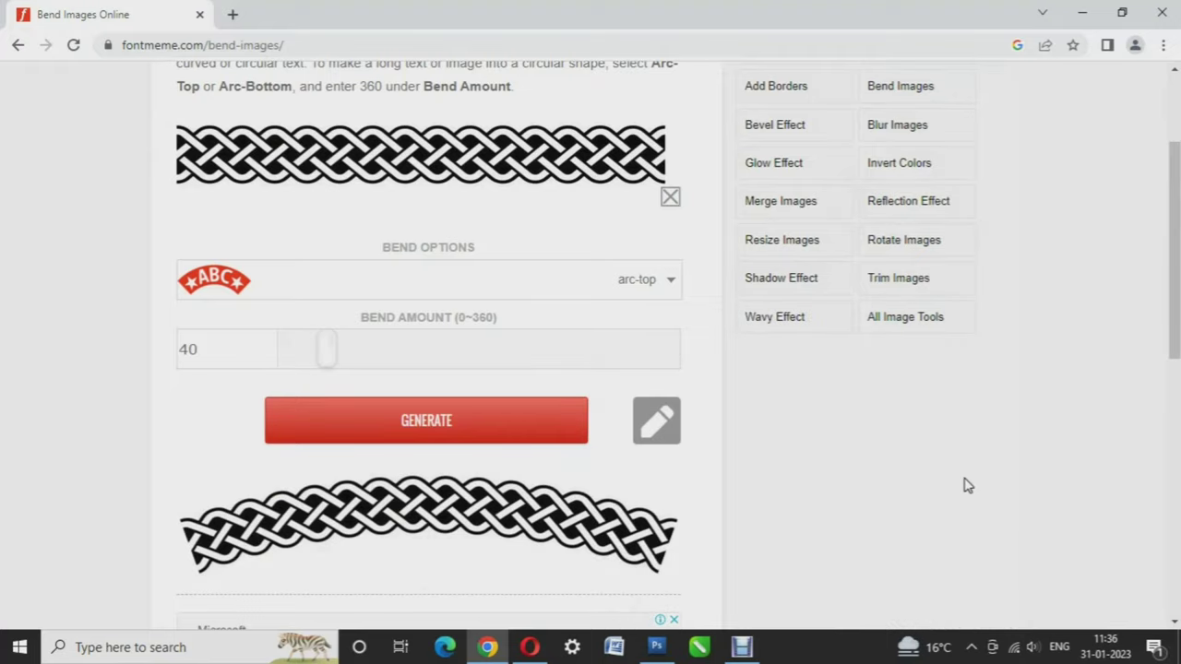
pyautogui.scroll(-2, 965, 486)
pyautogui.scroll(2, 956, 482)
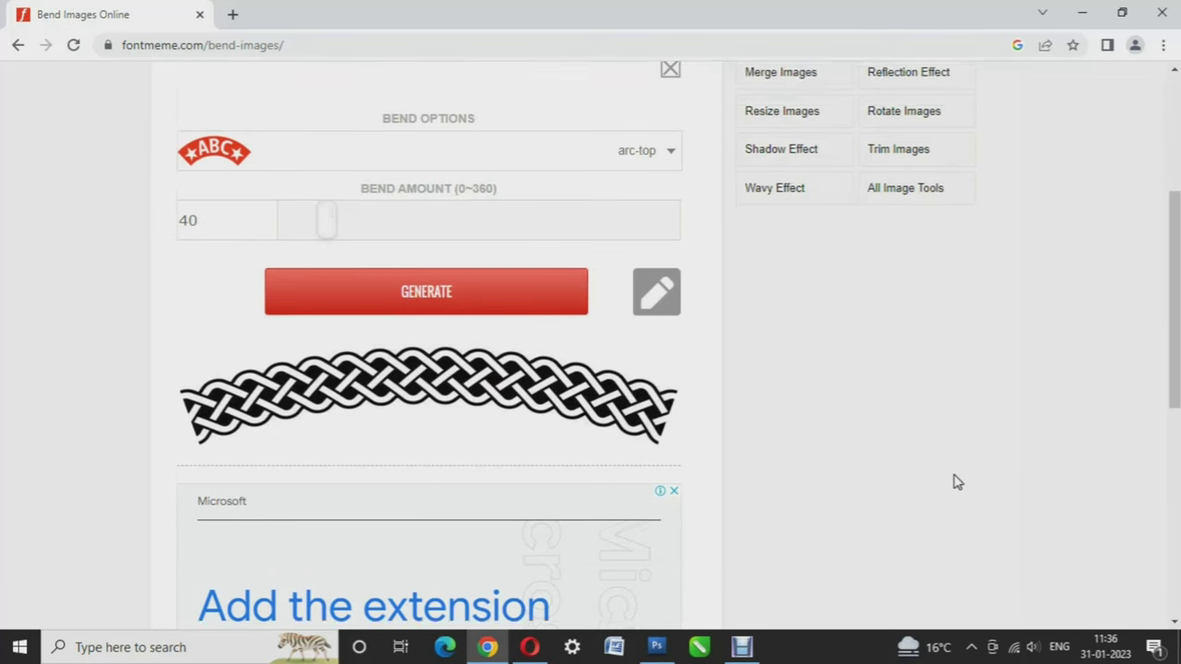
# Save the band arc generated by Bend Images as the PNG image "Band 2 ok" in the Desktop folder
pyautogui.moveTo(461, 507)
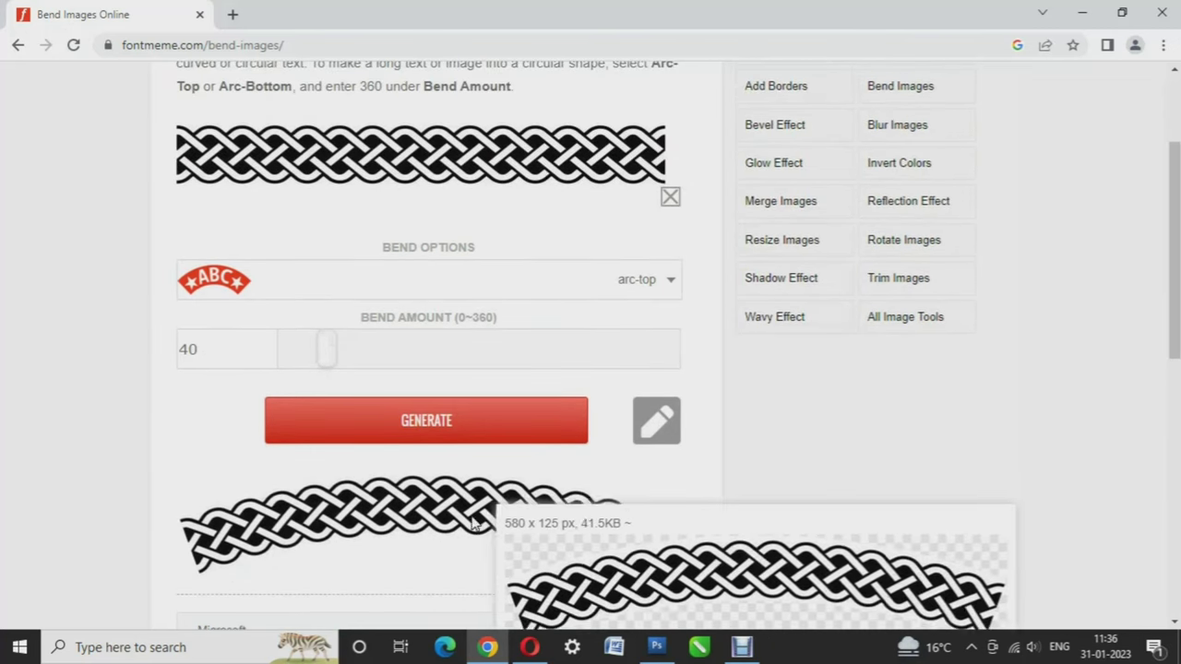
pyautogui.rightClick(461, 507)
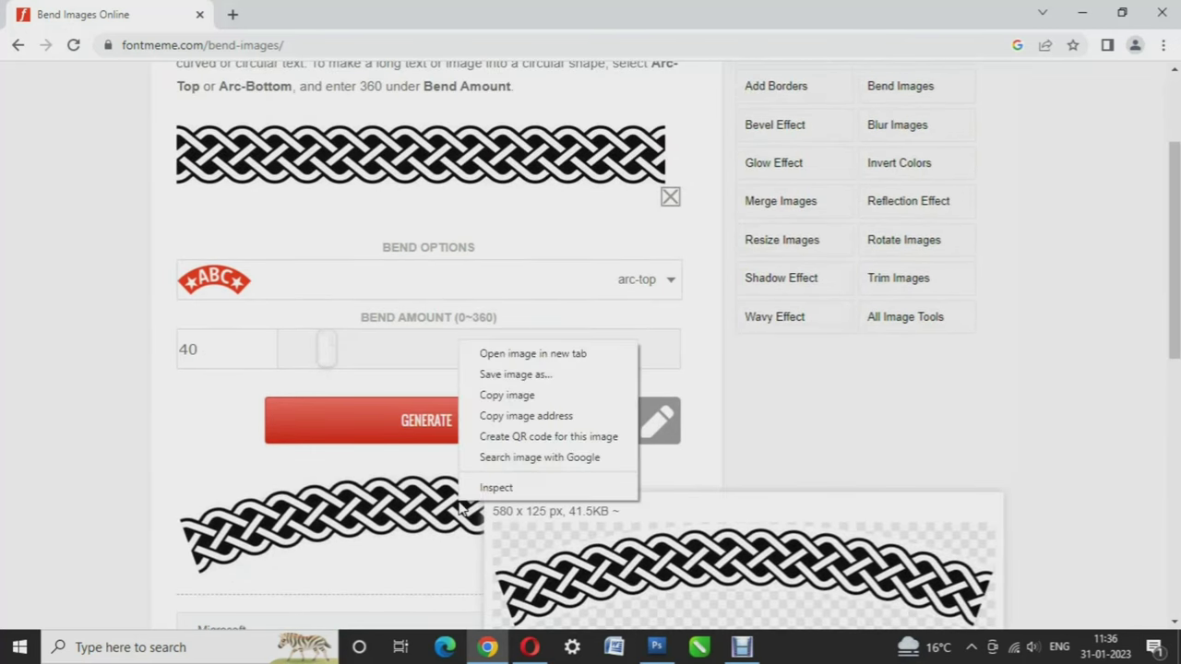
pyautogui.click(490, 379)
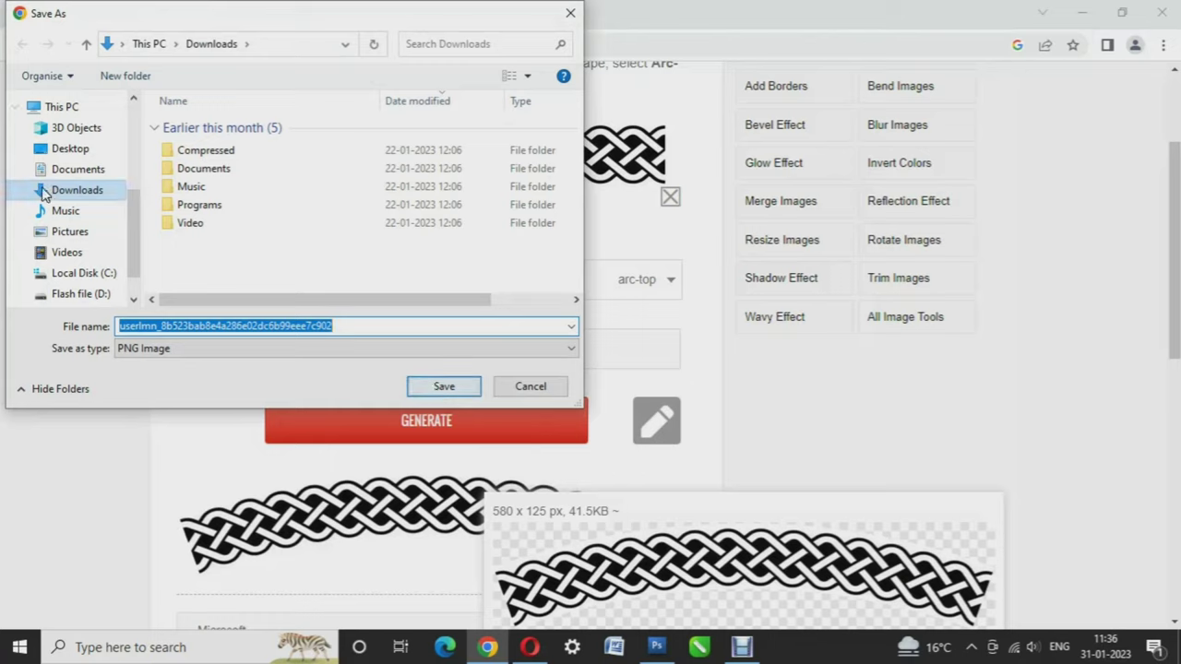
pyautogui.click(23, 149)
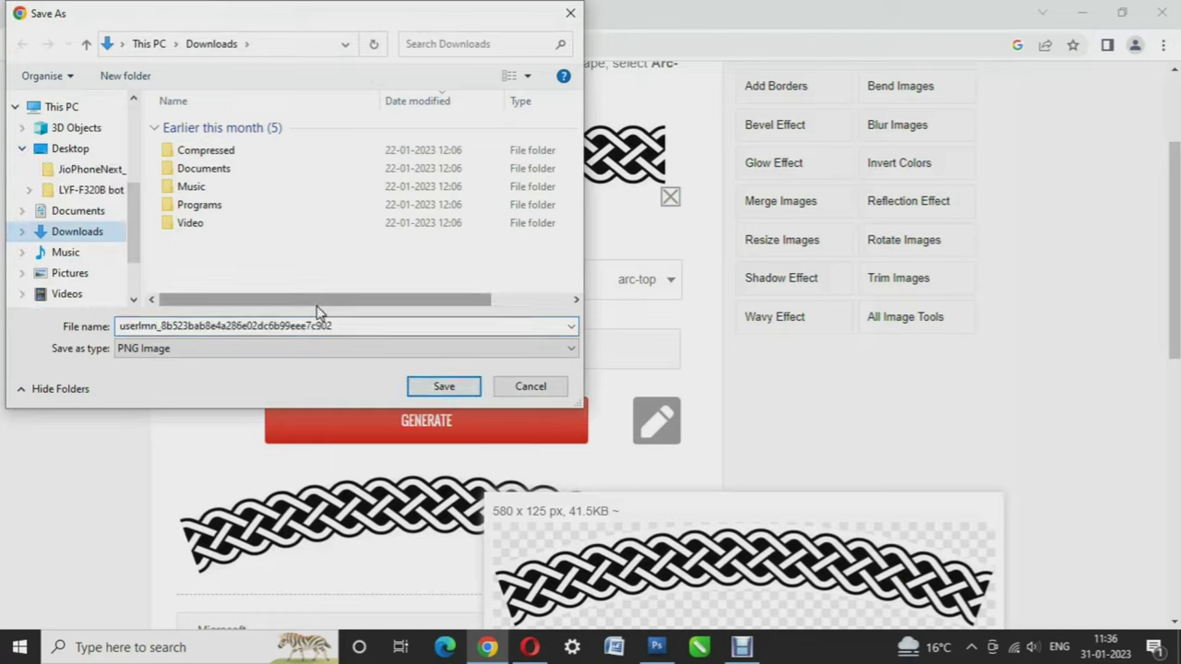
pyautogui.click(63, 151)
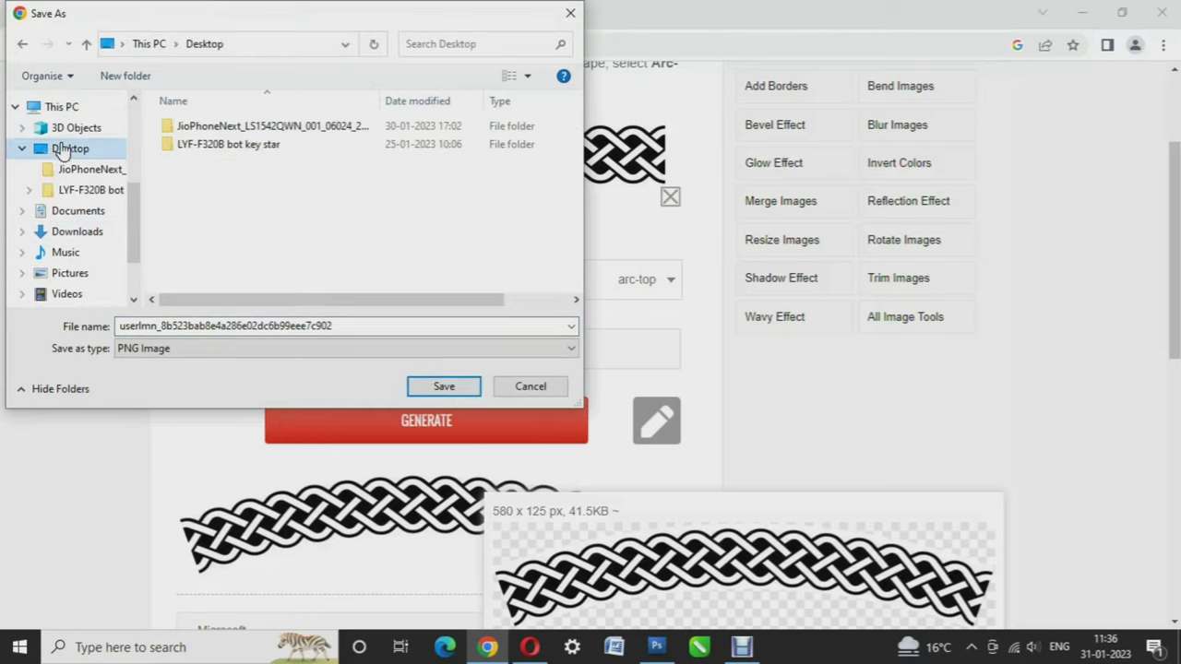
pyautogui.doubleClick(364, 322)
pyautogui.write('Bsan')
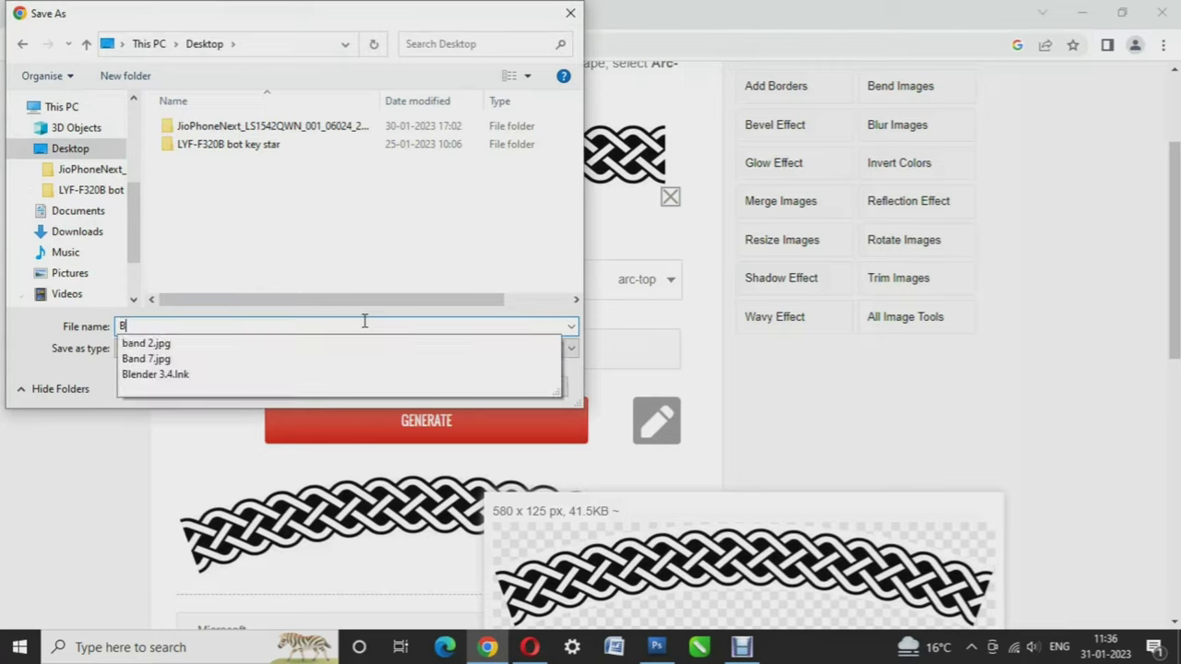
pyautogui.press('BackSpace')
pyautogui.press('BackSpace')
pyautogui.press('BackSpace')
pyautogui.write('and 2')
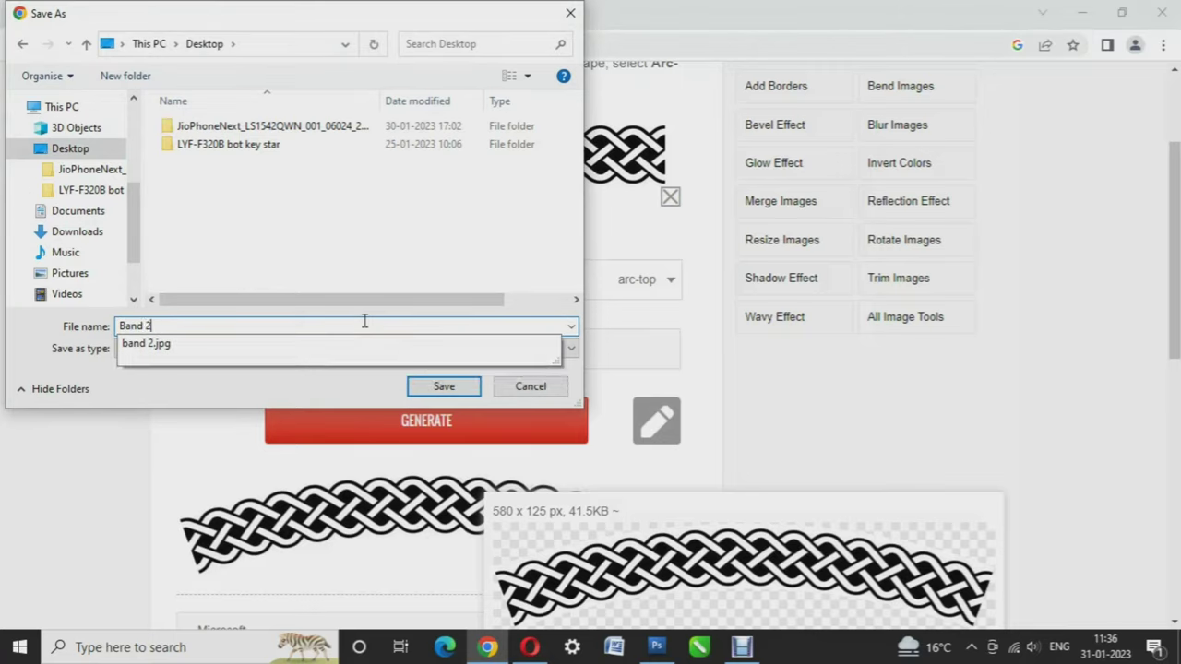
pyautogui.write(' ok')
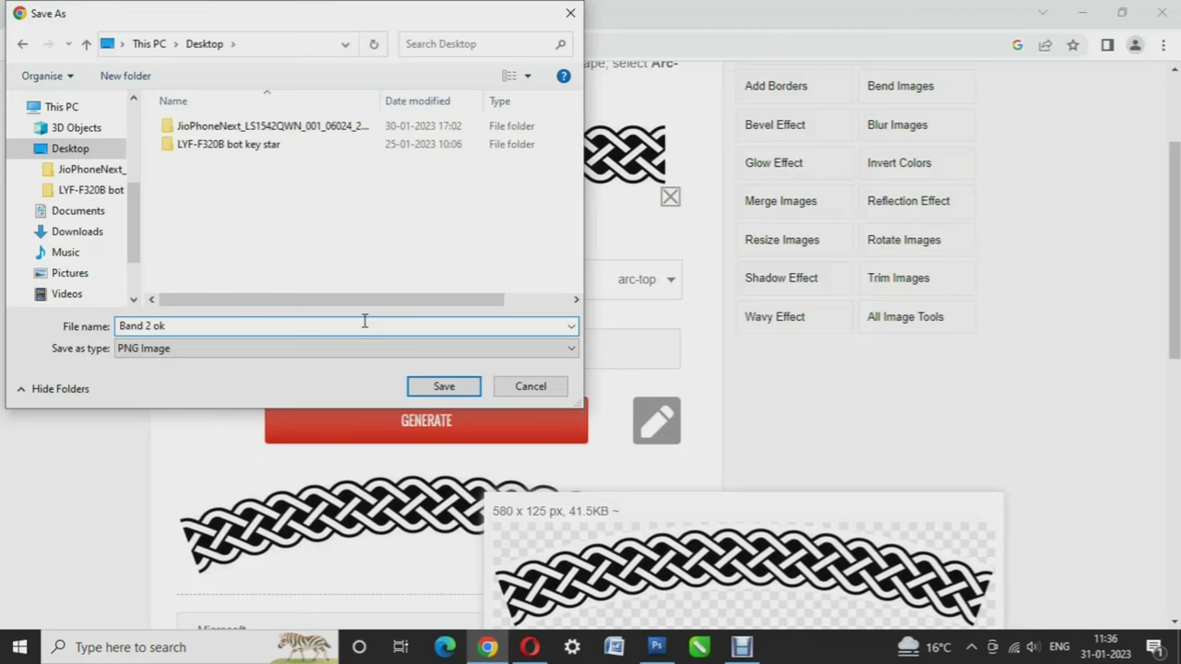
pyautogui.press('Return')
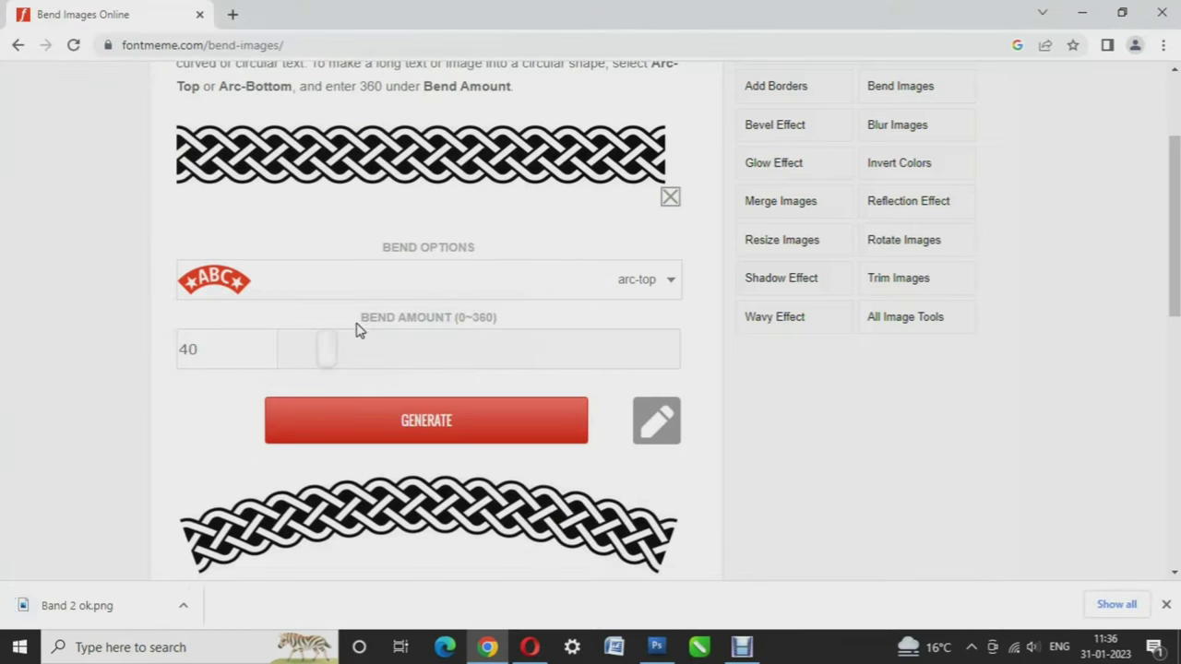
# Open the downloaded Band 2 ok.png in Photos as the default .png app, and minimize the browser behind the repositioned image window
pyautogui.click(92, 609)
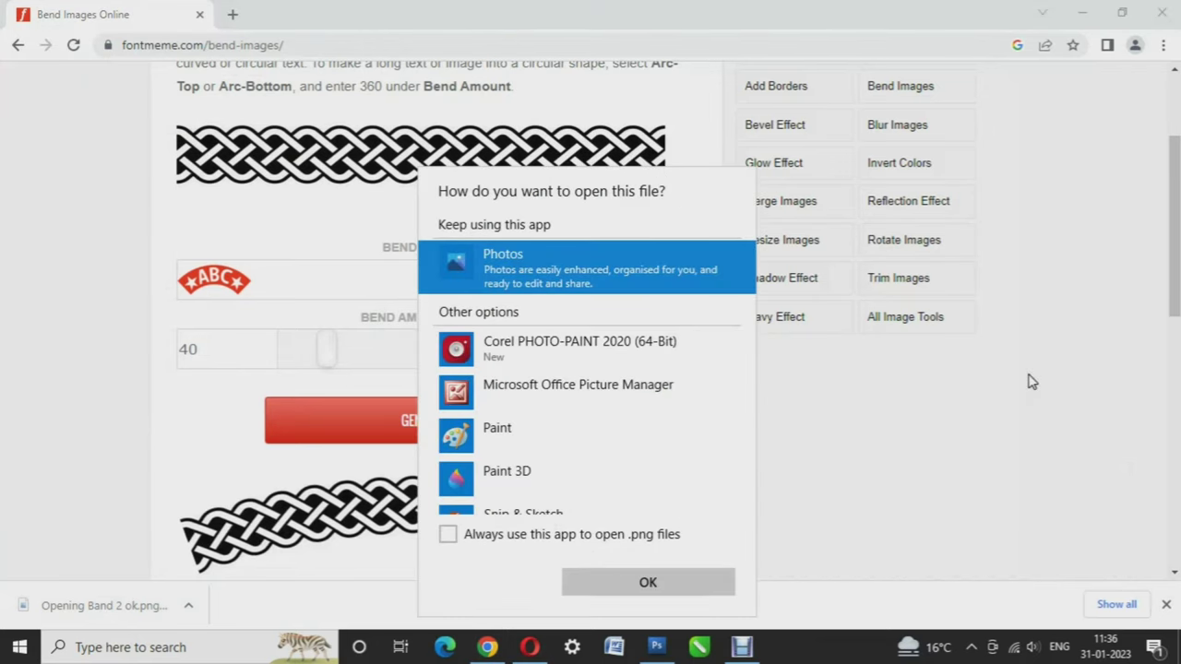
pyautogui.click(543, 536)
pyautogui.click(601, 583)
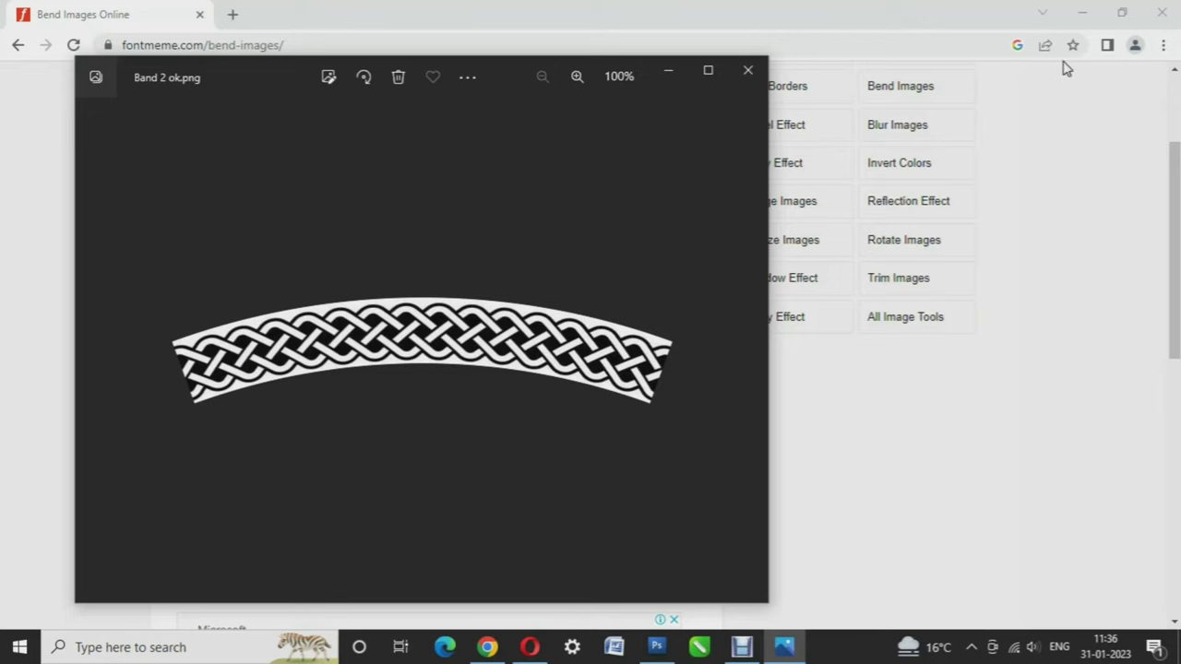
pyautogui.click(1084, 12)
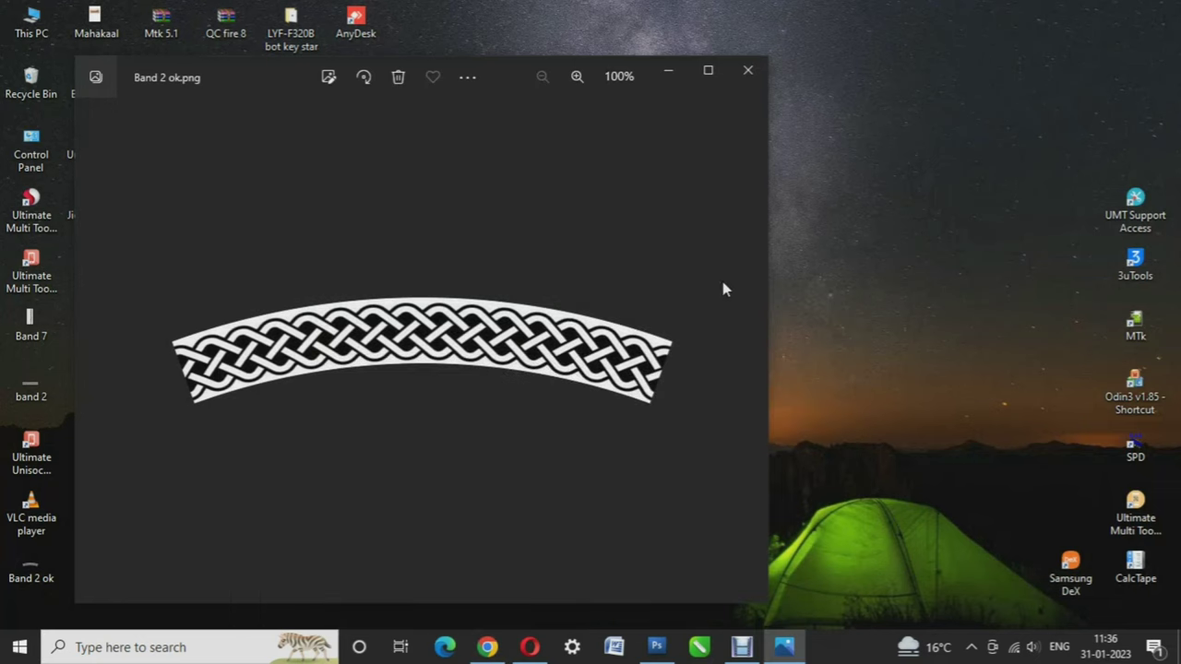
pyautogui.moveTo(497, 69); pyautogui.dragTo(436, 47)
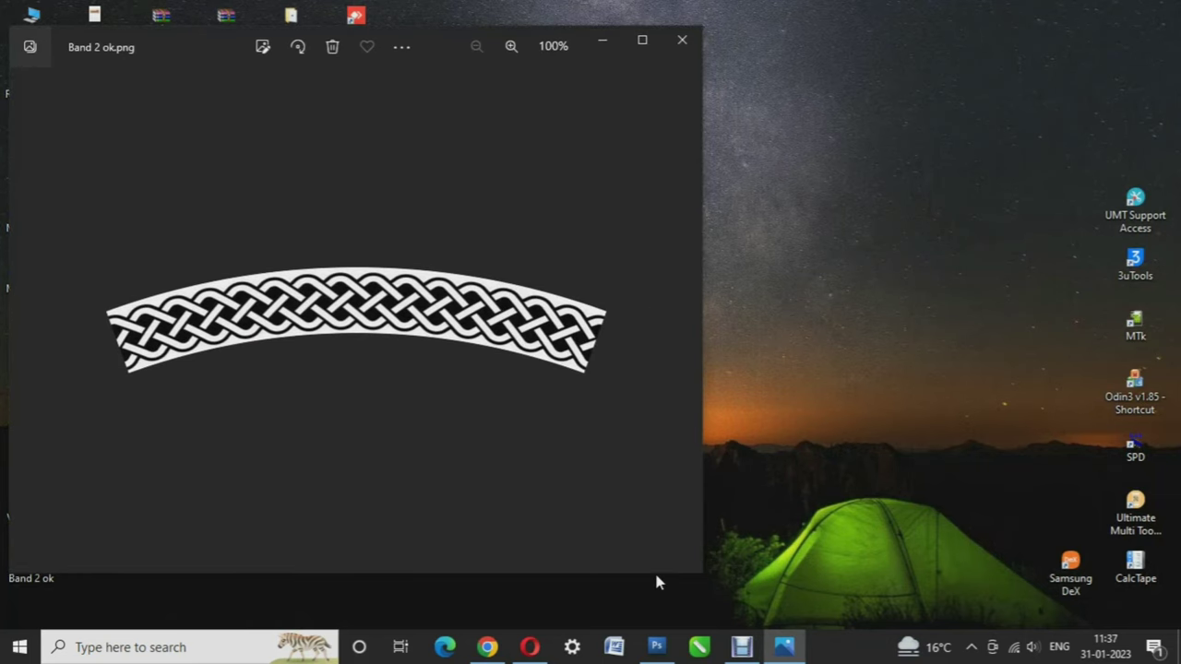
# Switch to Photoshop, show the Untitled-1 document, and place its window beside the Photos image to compare the curved bands
pyautogui.click(656, 647)
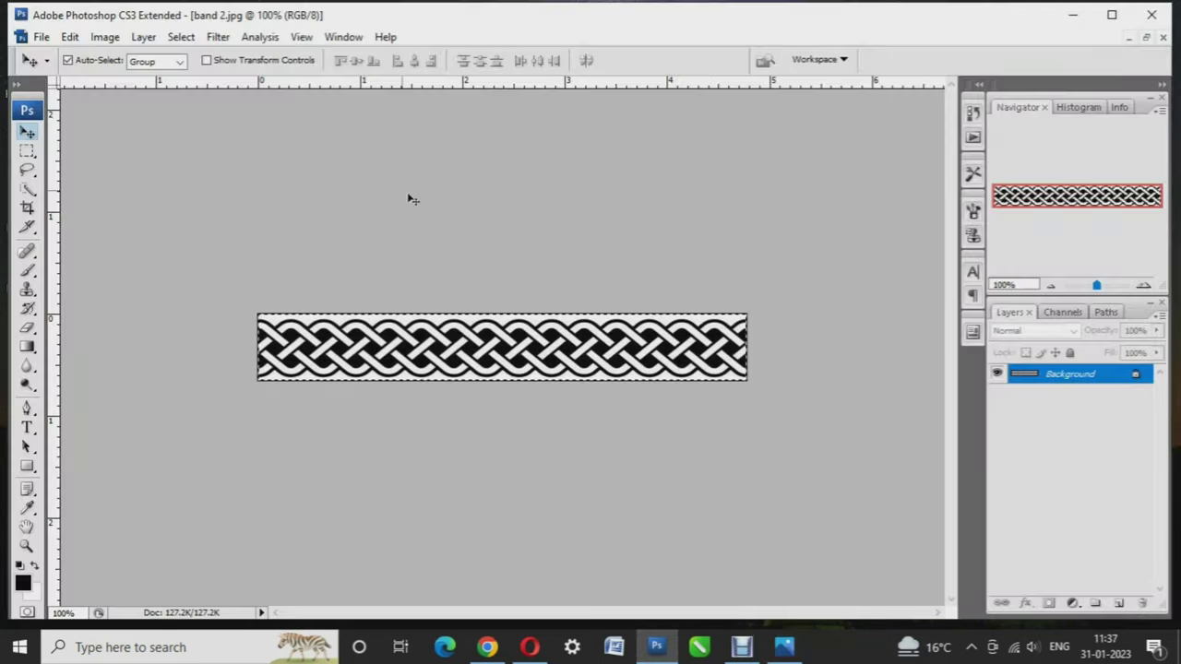
pyautogui.hotkey('ctrl', 'Tab')
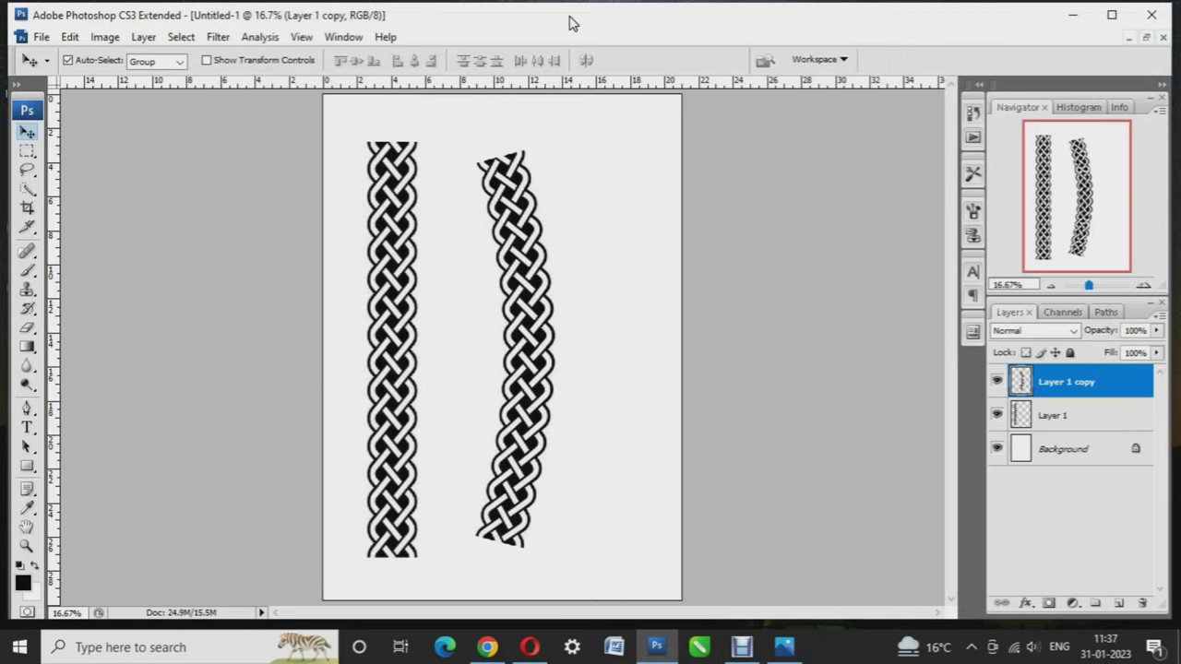
pyautogui.moveTo(687, 25); pyautogui.dragTo(793, 121)
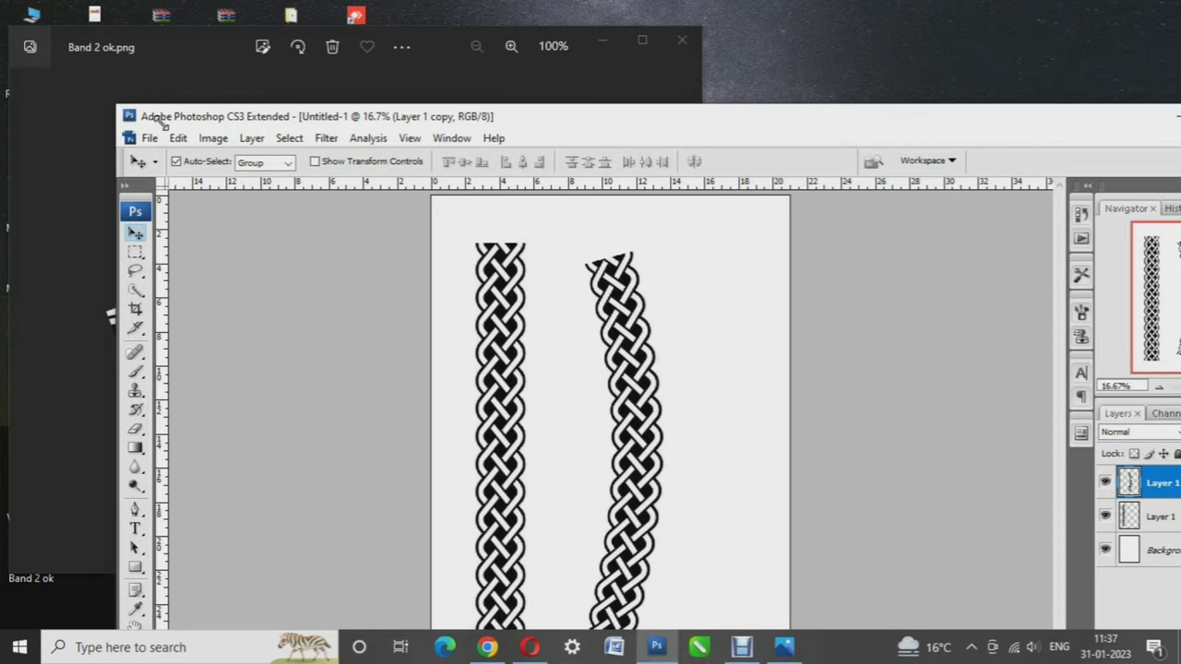
pyautogui.moveTo(643, 120); pyautogui.dragTo(729, 30)
pyautogui.click(1022, 61)
pyautogui.click(976, 48)
pyautogui.moveTo(1153, 48); pyautogui.dragTo(1134, 40)
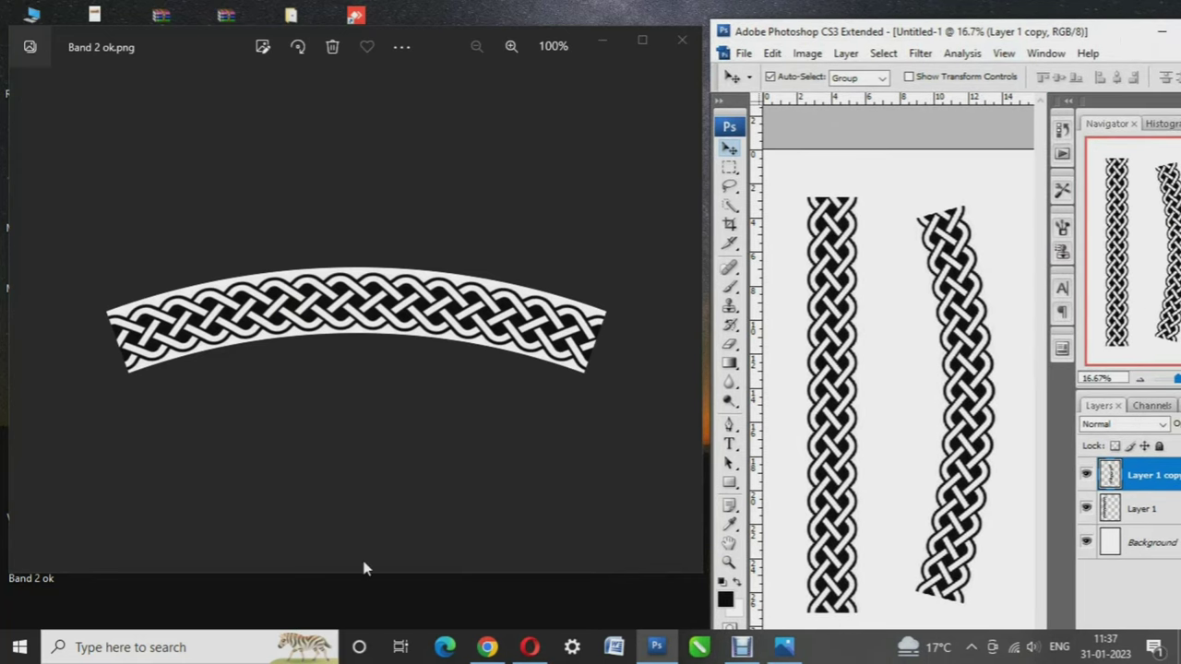